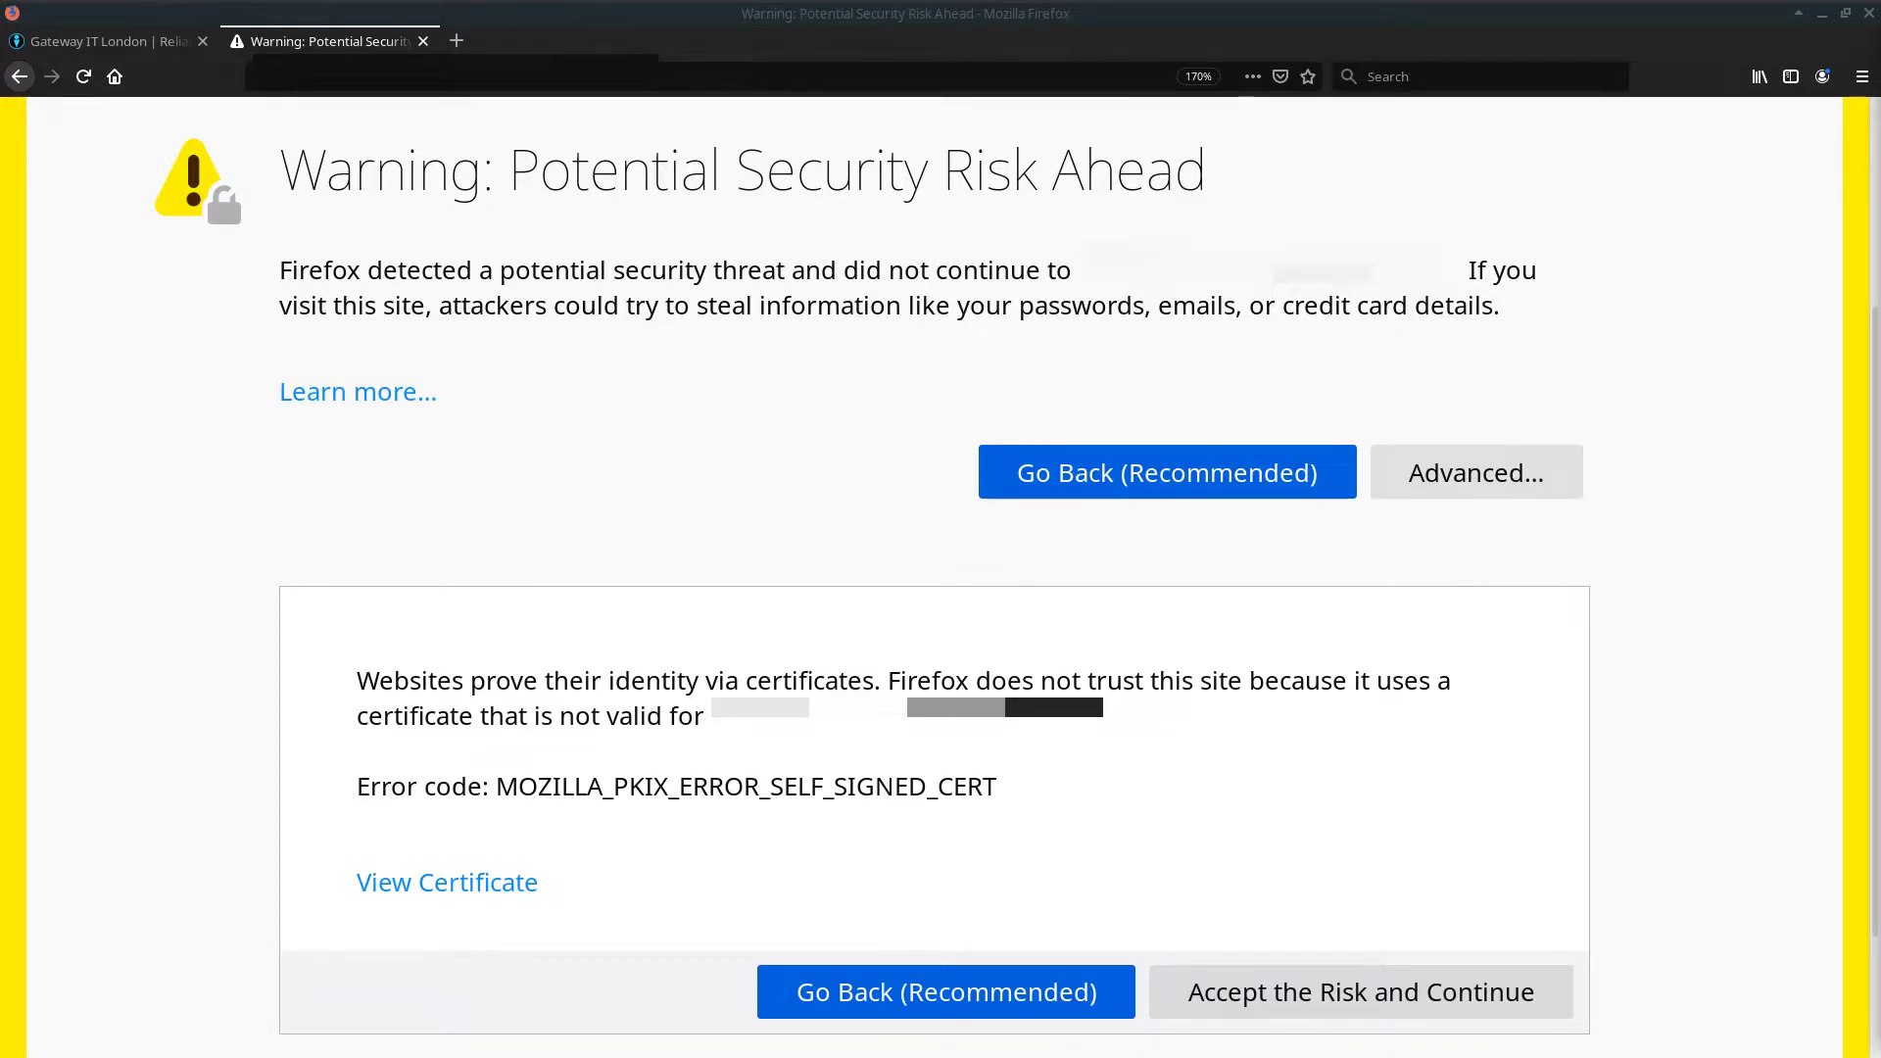
Step: Zoom out and accept the certificate risk to continue to the OPNsense firewall login
key("ctrl+minus")
key("ctrl+minus")
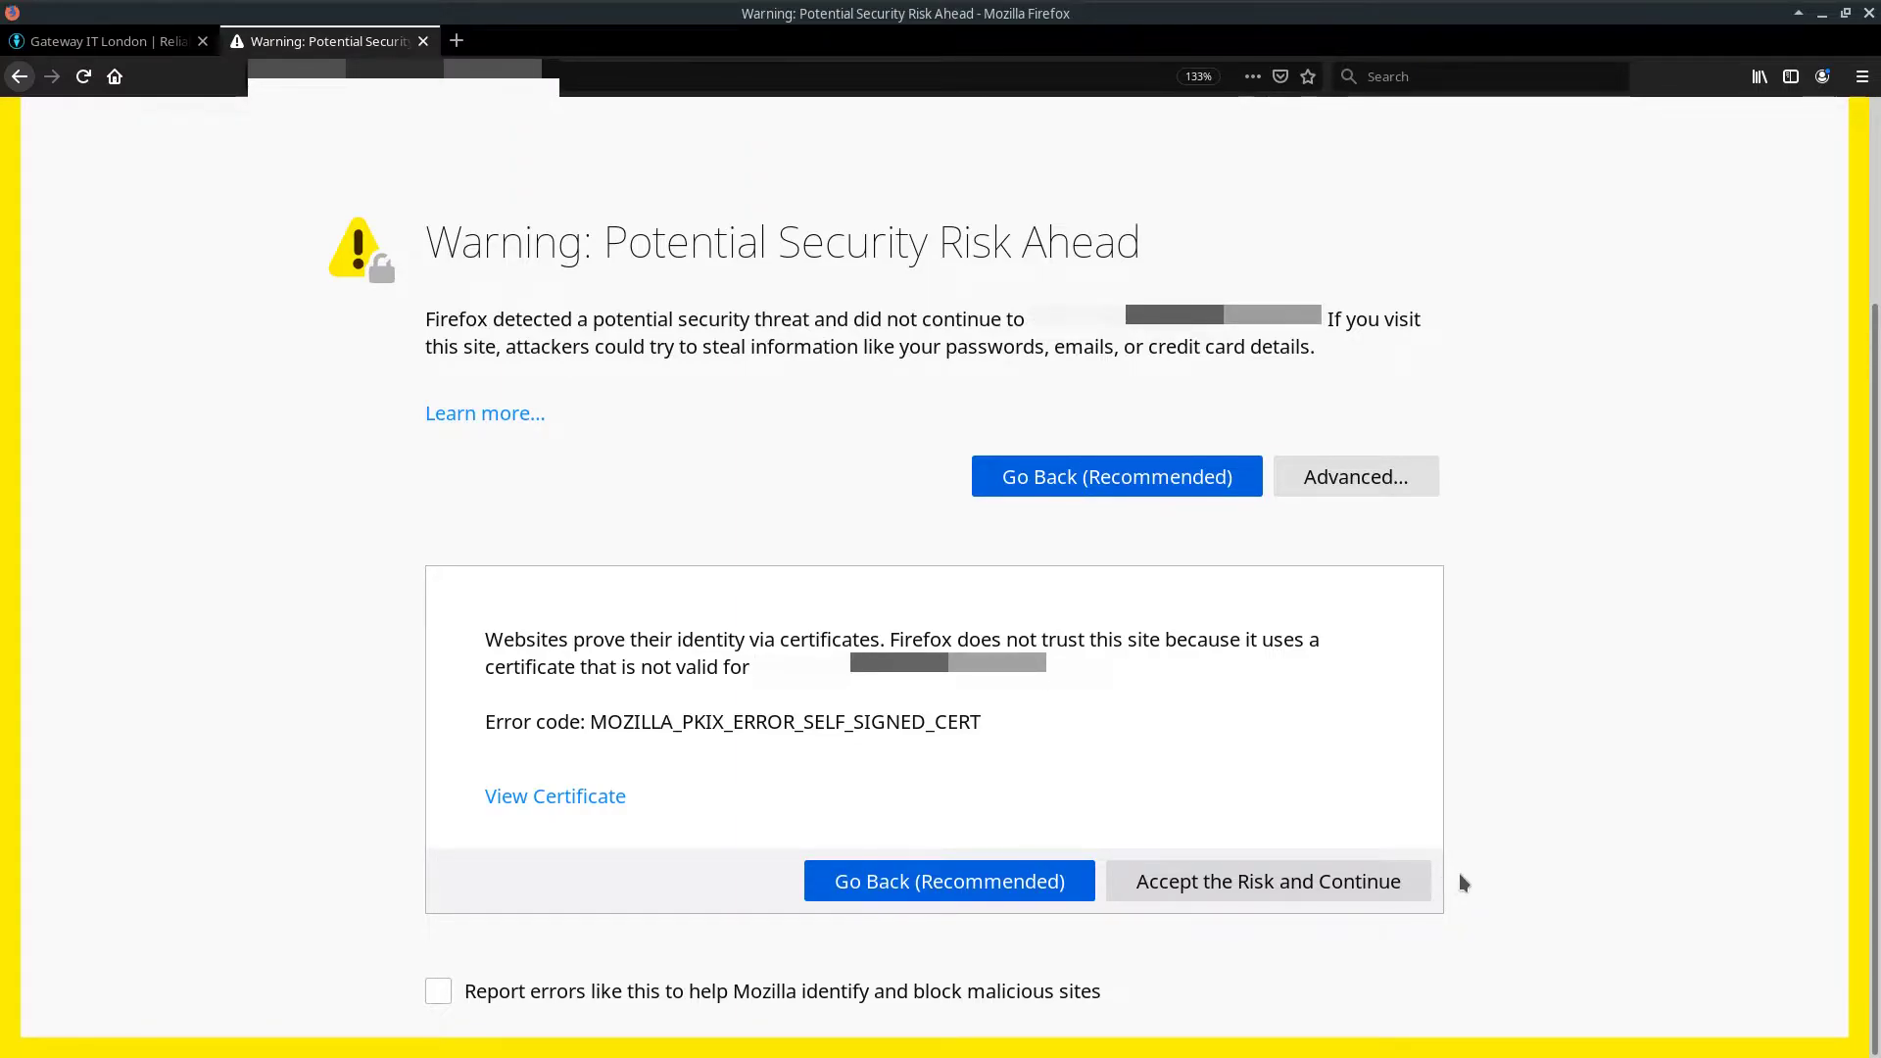
left_click(1203, 887)
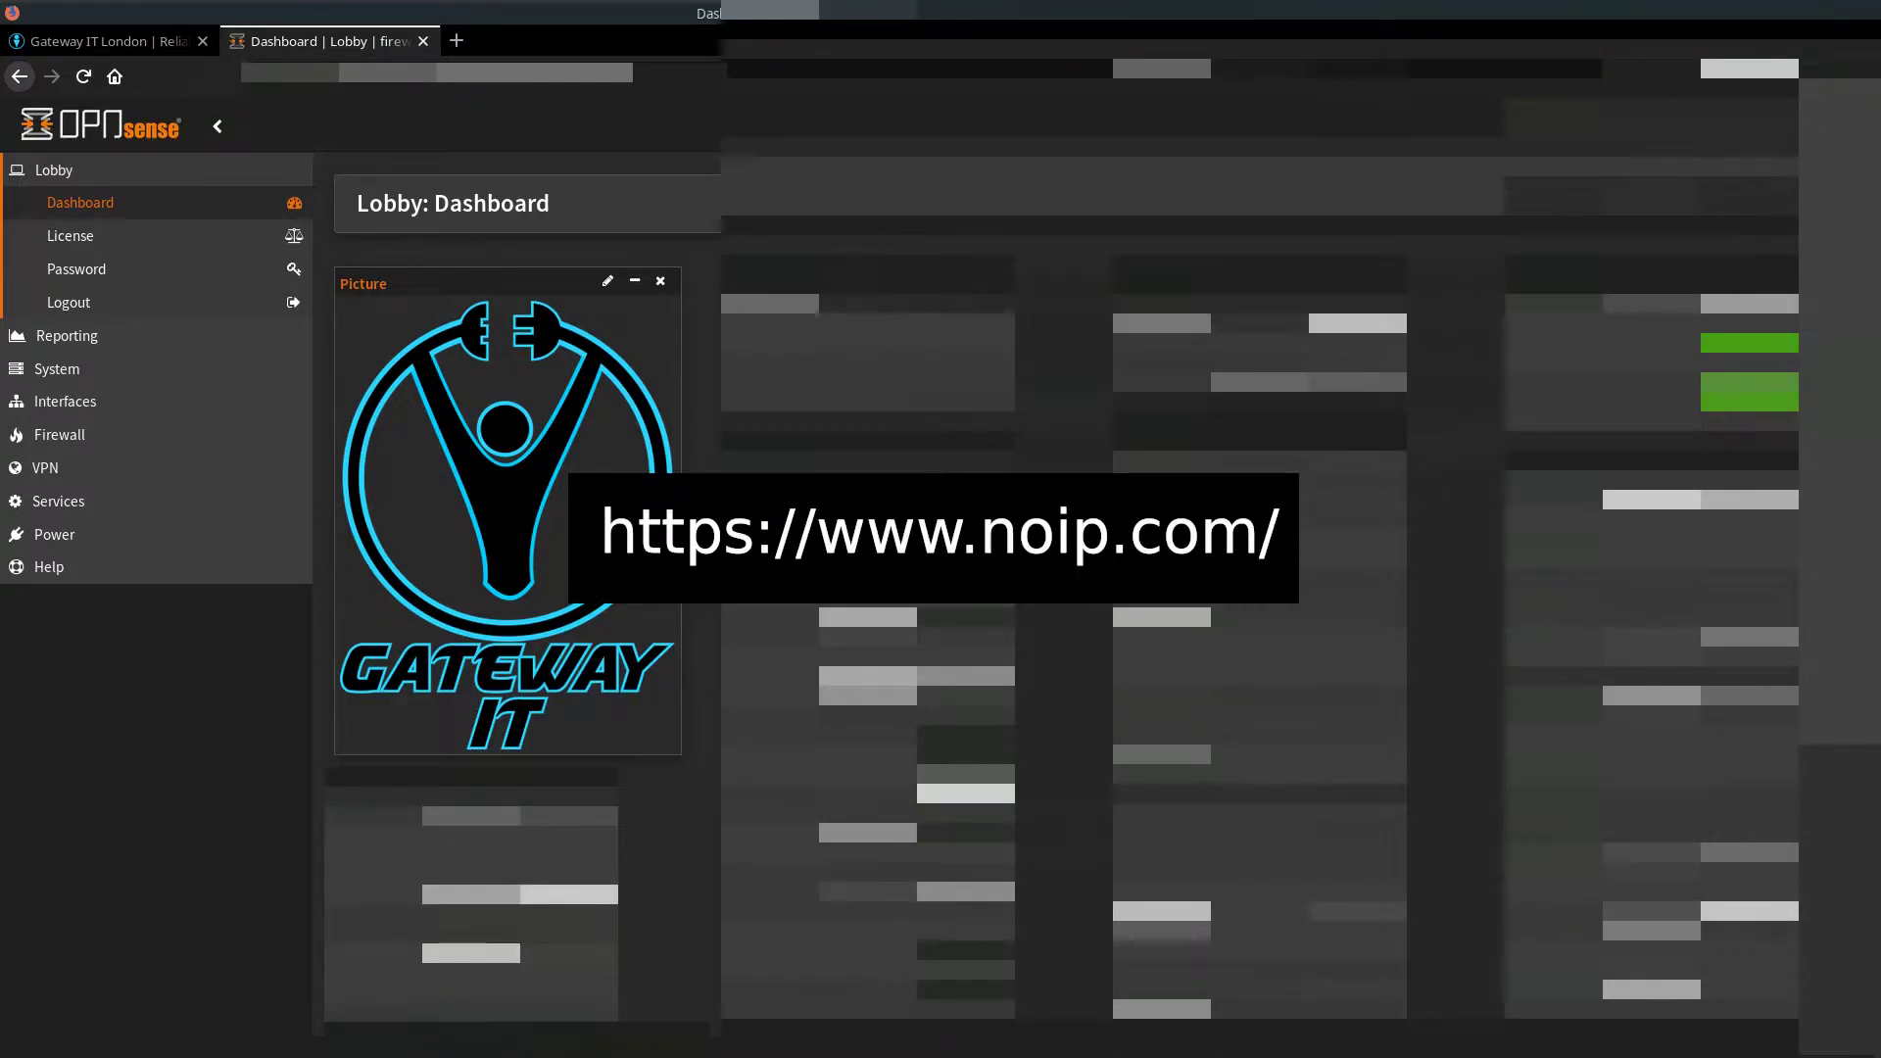
Step: Install the os-acme-client plugin from System > Firmware > Plugins, then reload the page
left_click(147, 369)
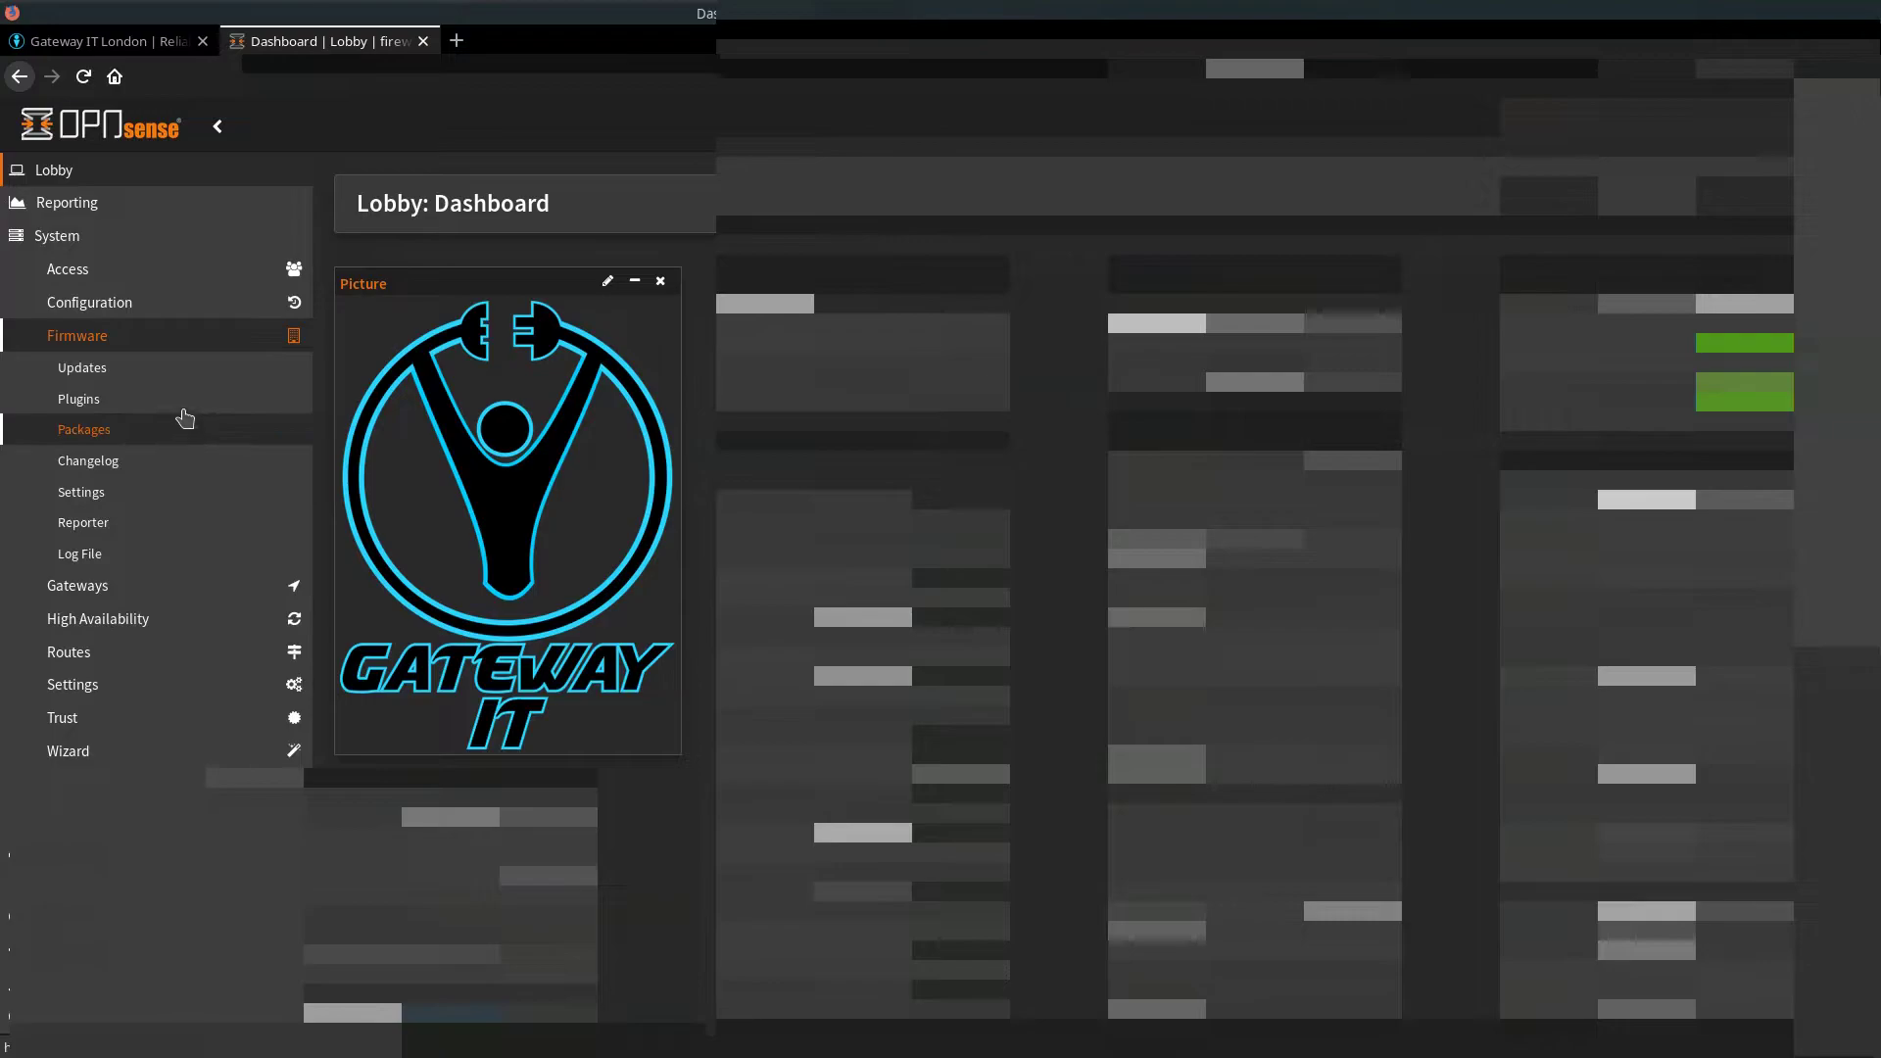
left_click(67, 401)
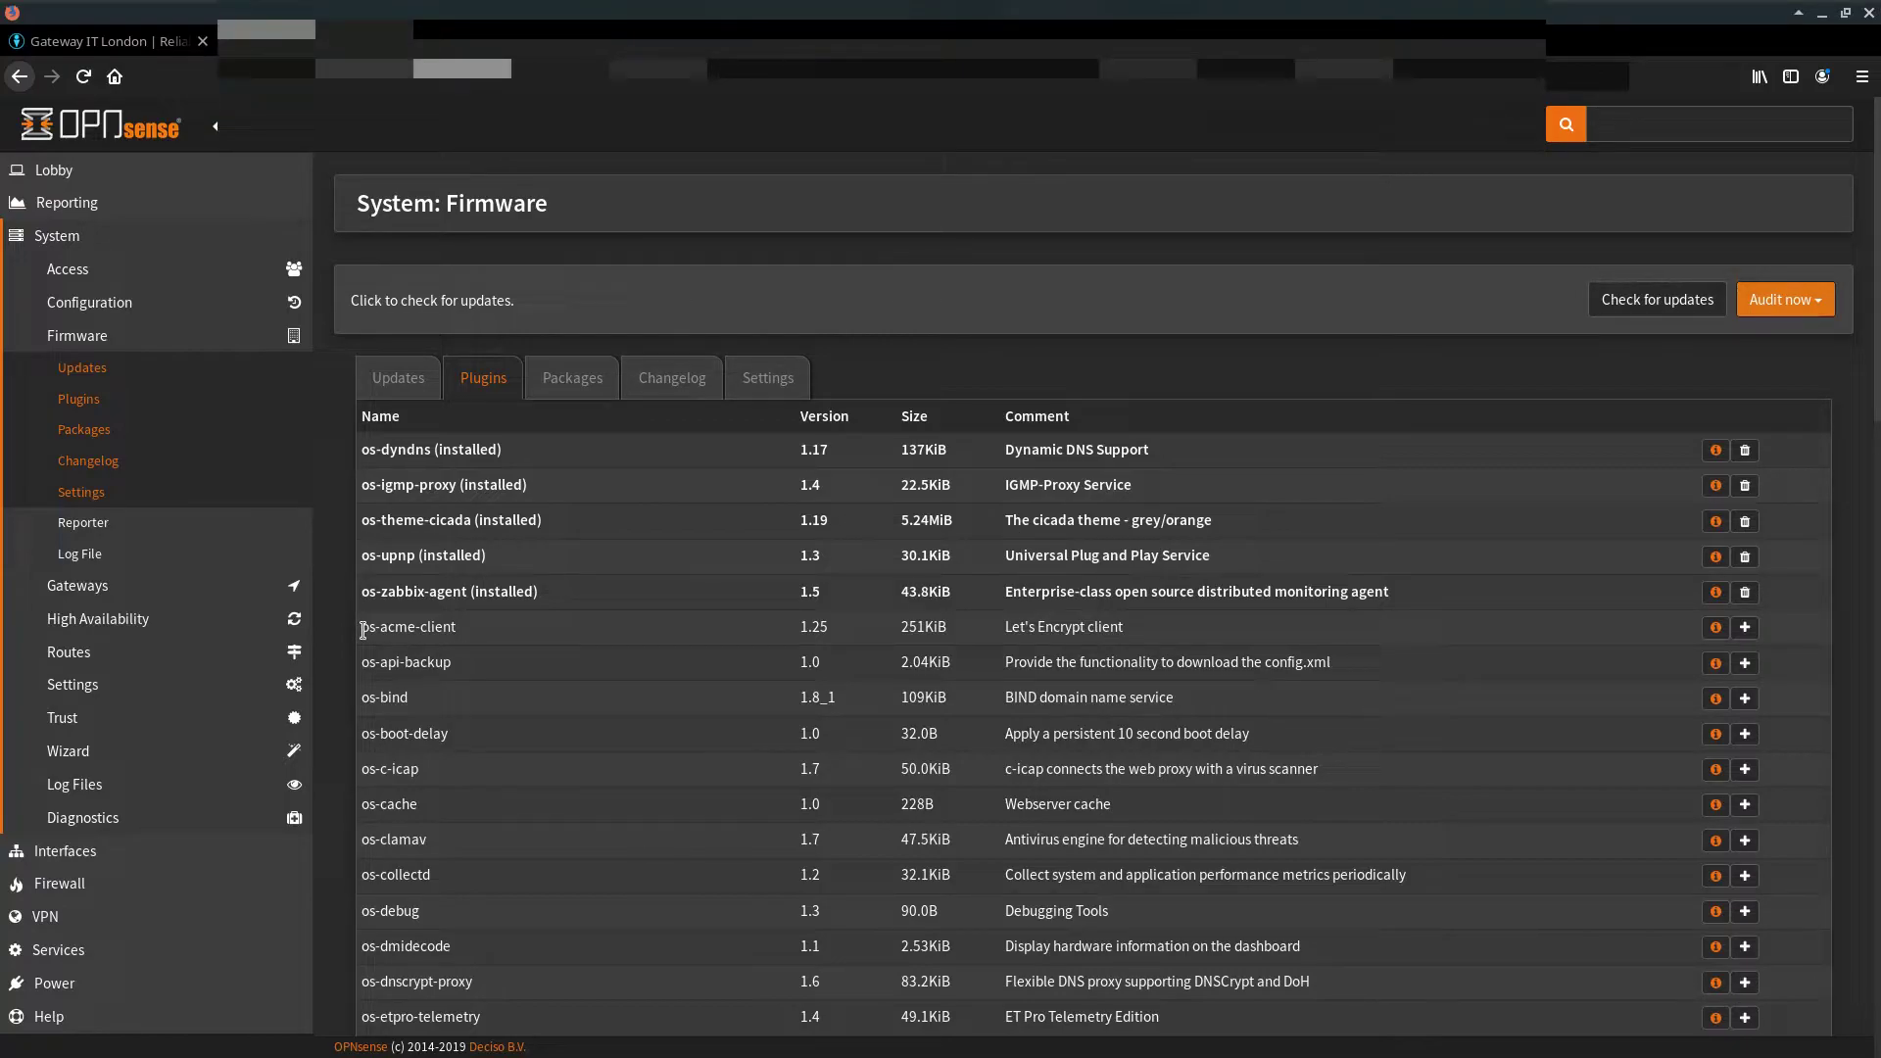
left_click_drag(362, 629, 501, 642)
left_click(508, 639)
left_click(1743, 630)
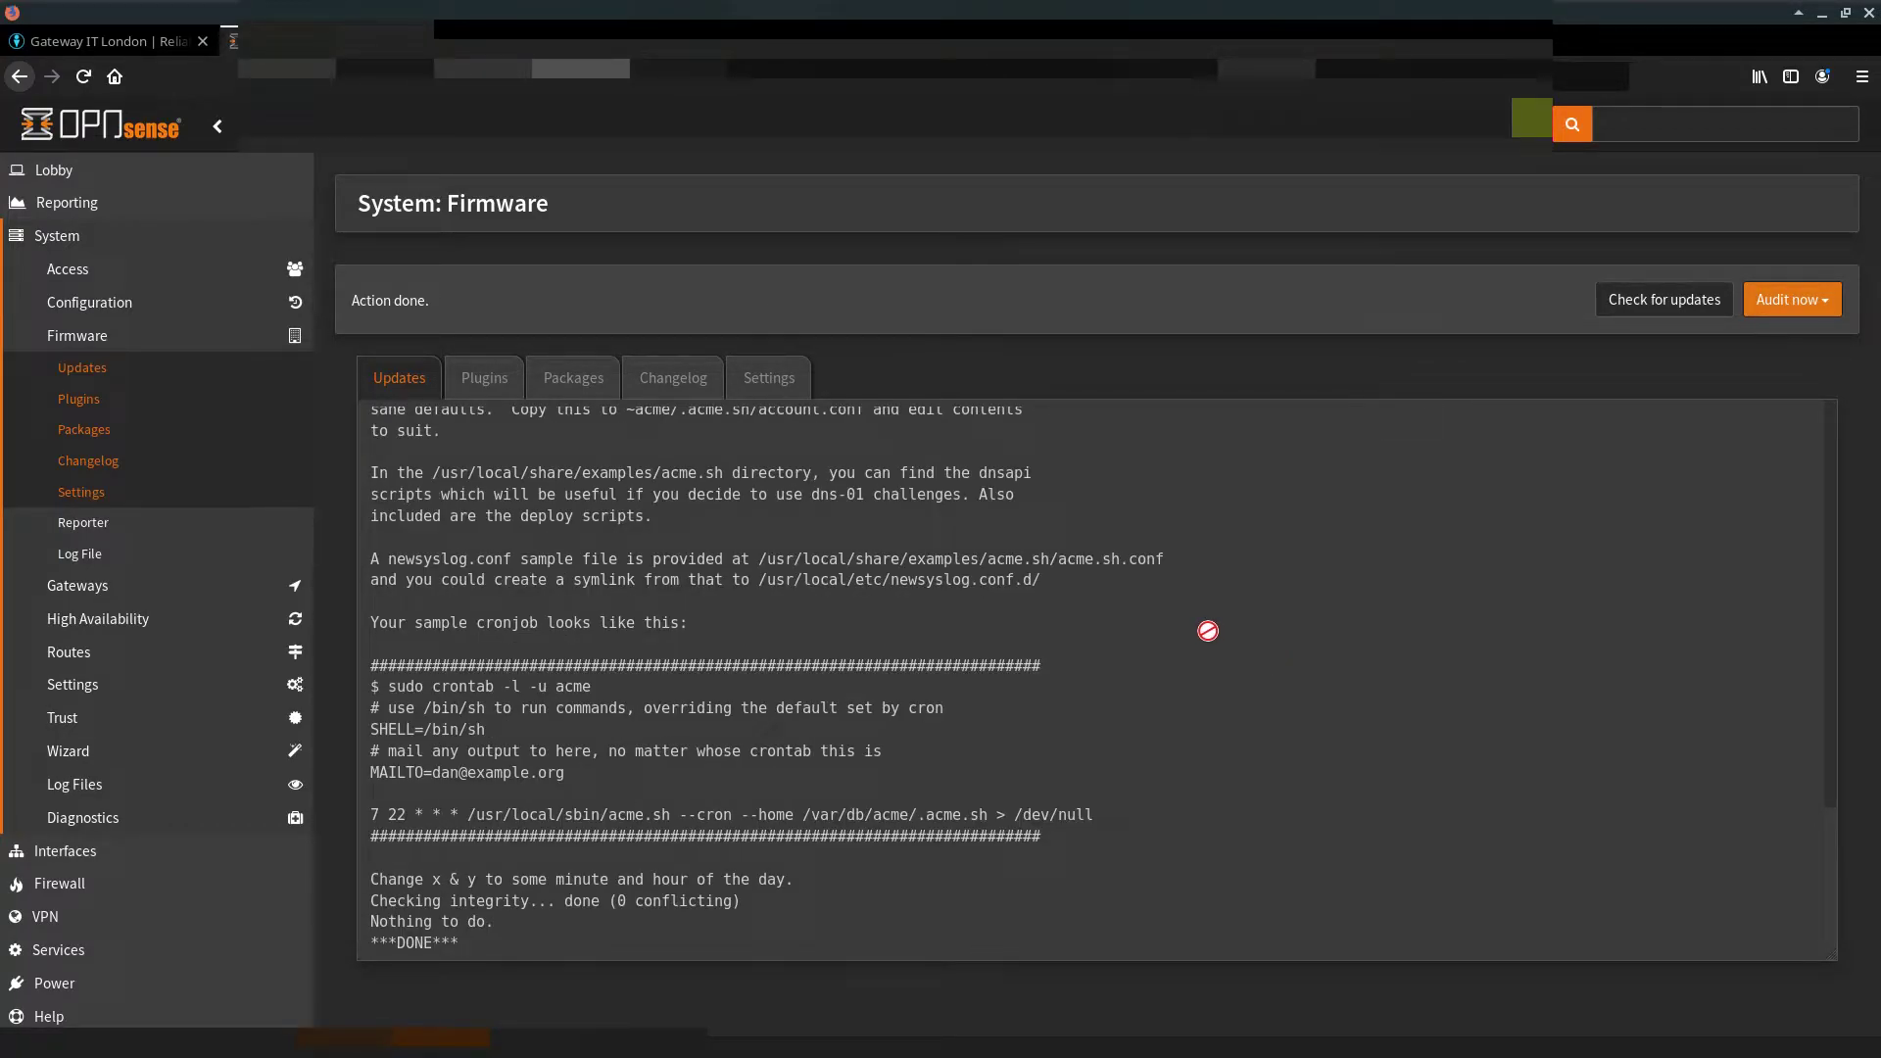
left_click(84, 76)
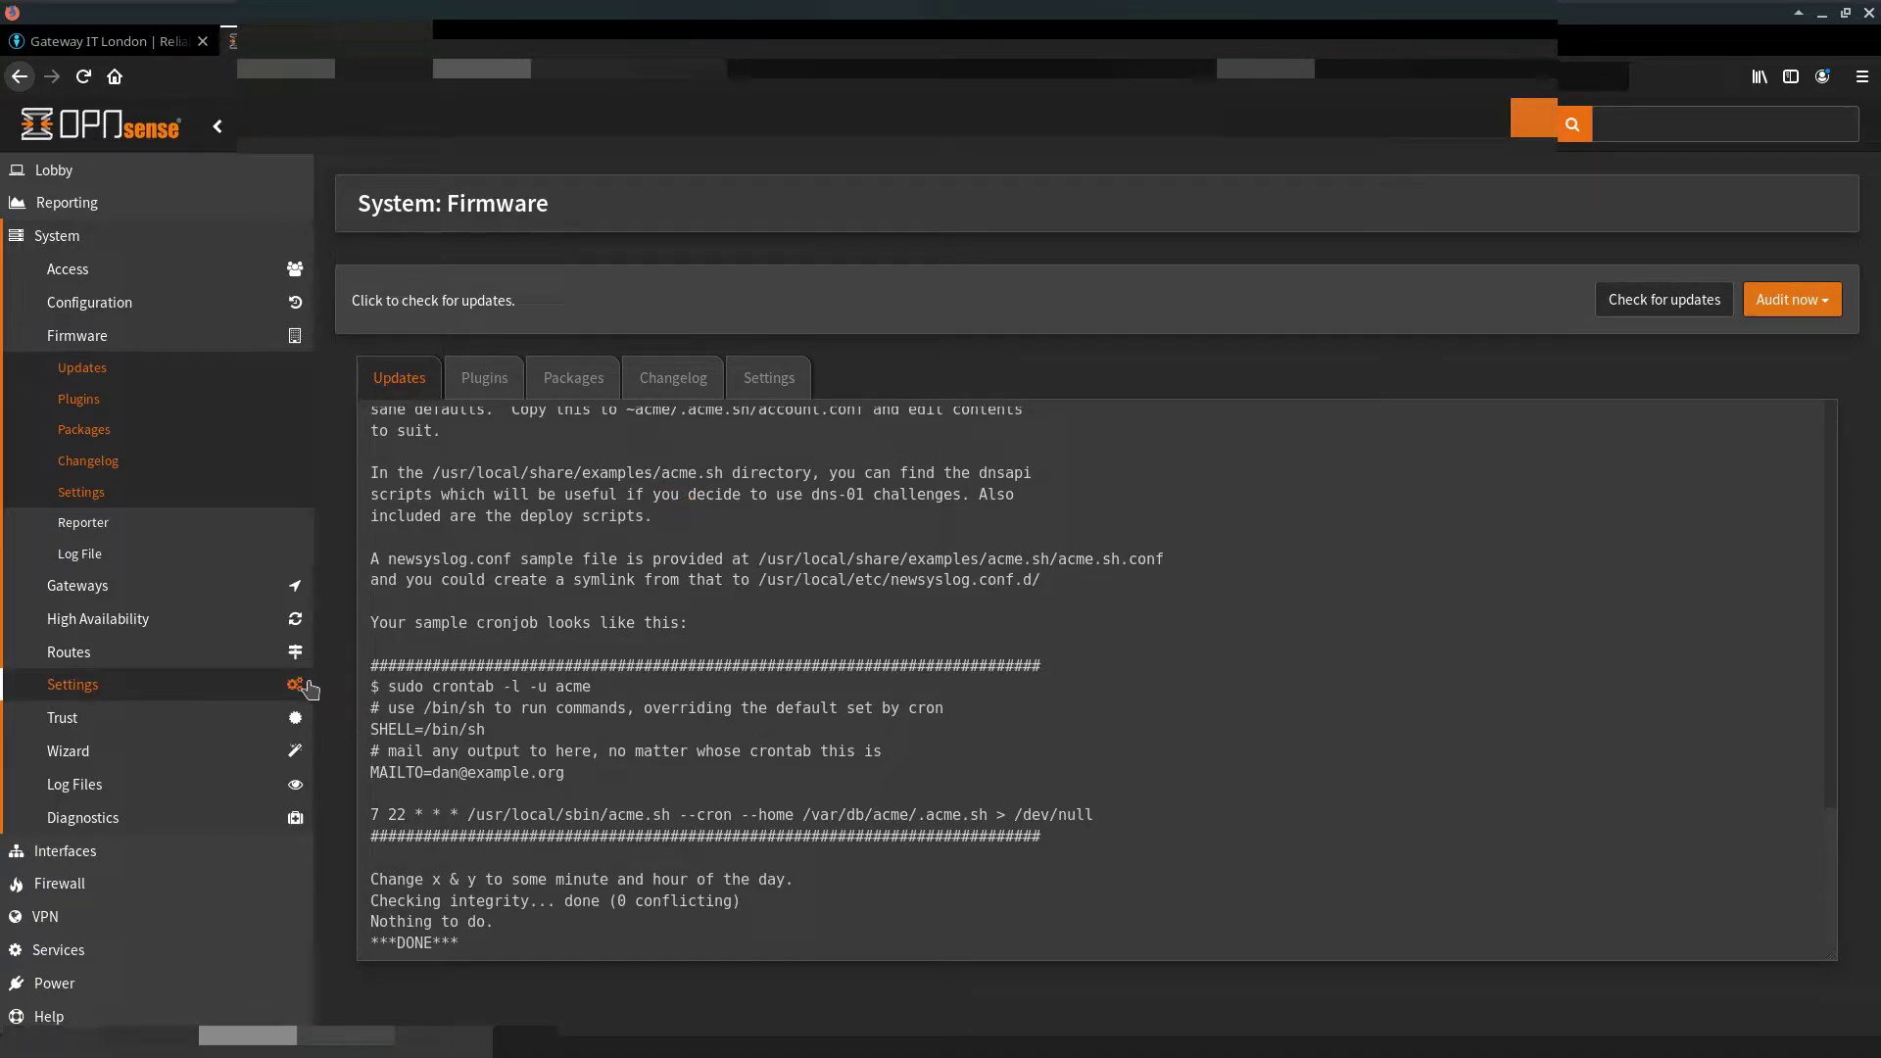
Step: In Let's Encrypt settings, show advanced mode, enable the plugin, apply, and open Accounts
left_click(105, 960)
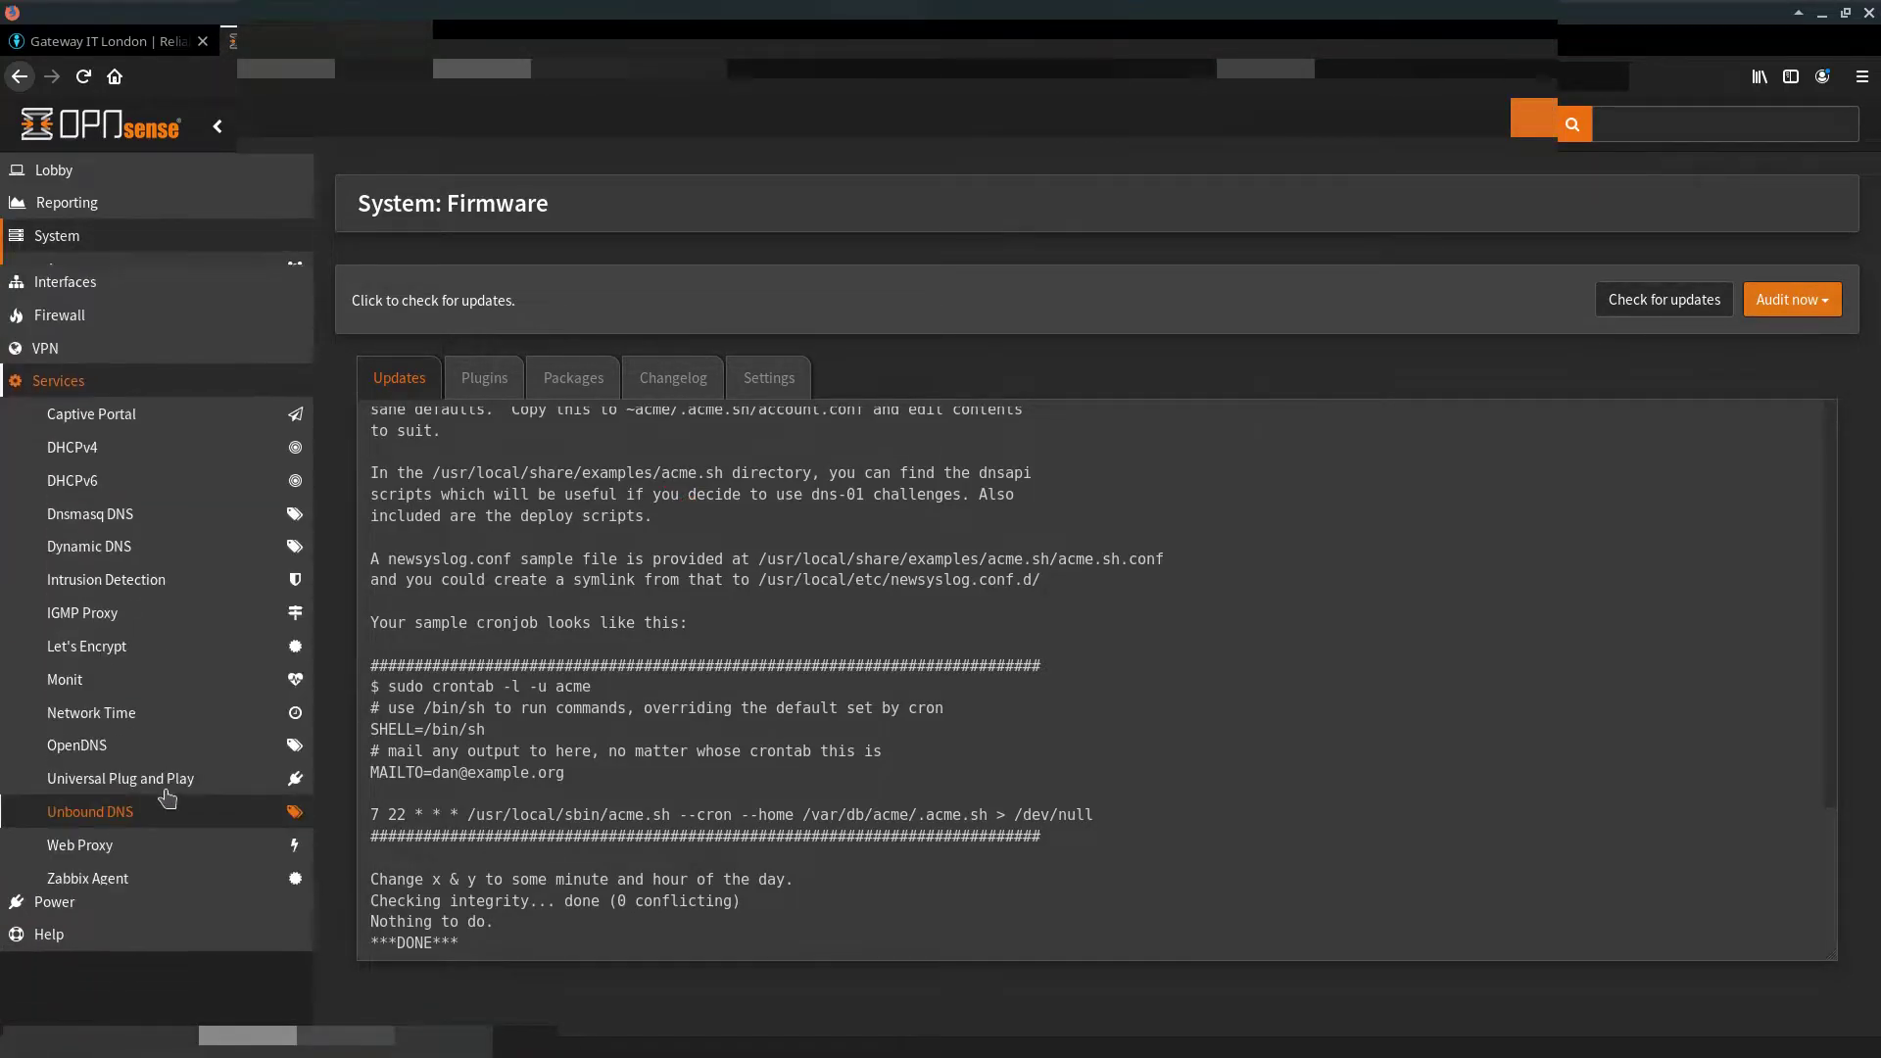
left_click(153, 641)
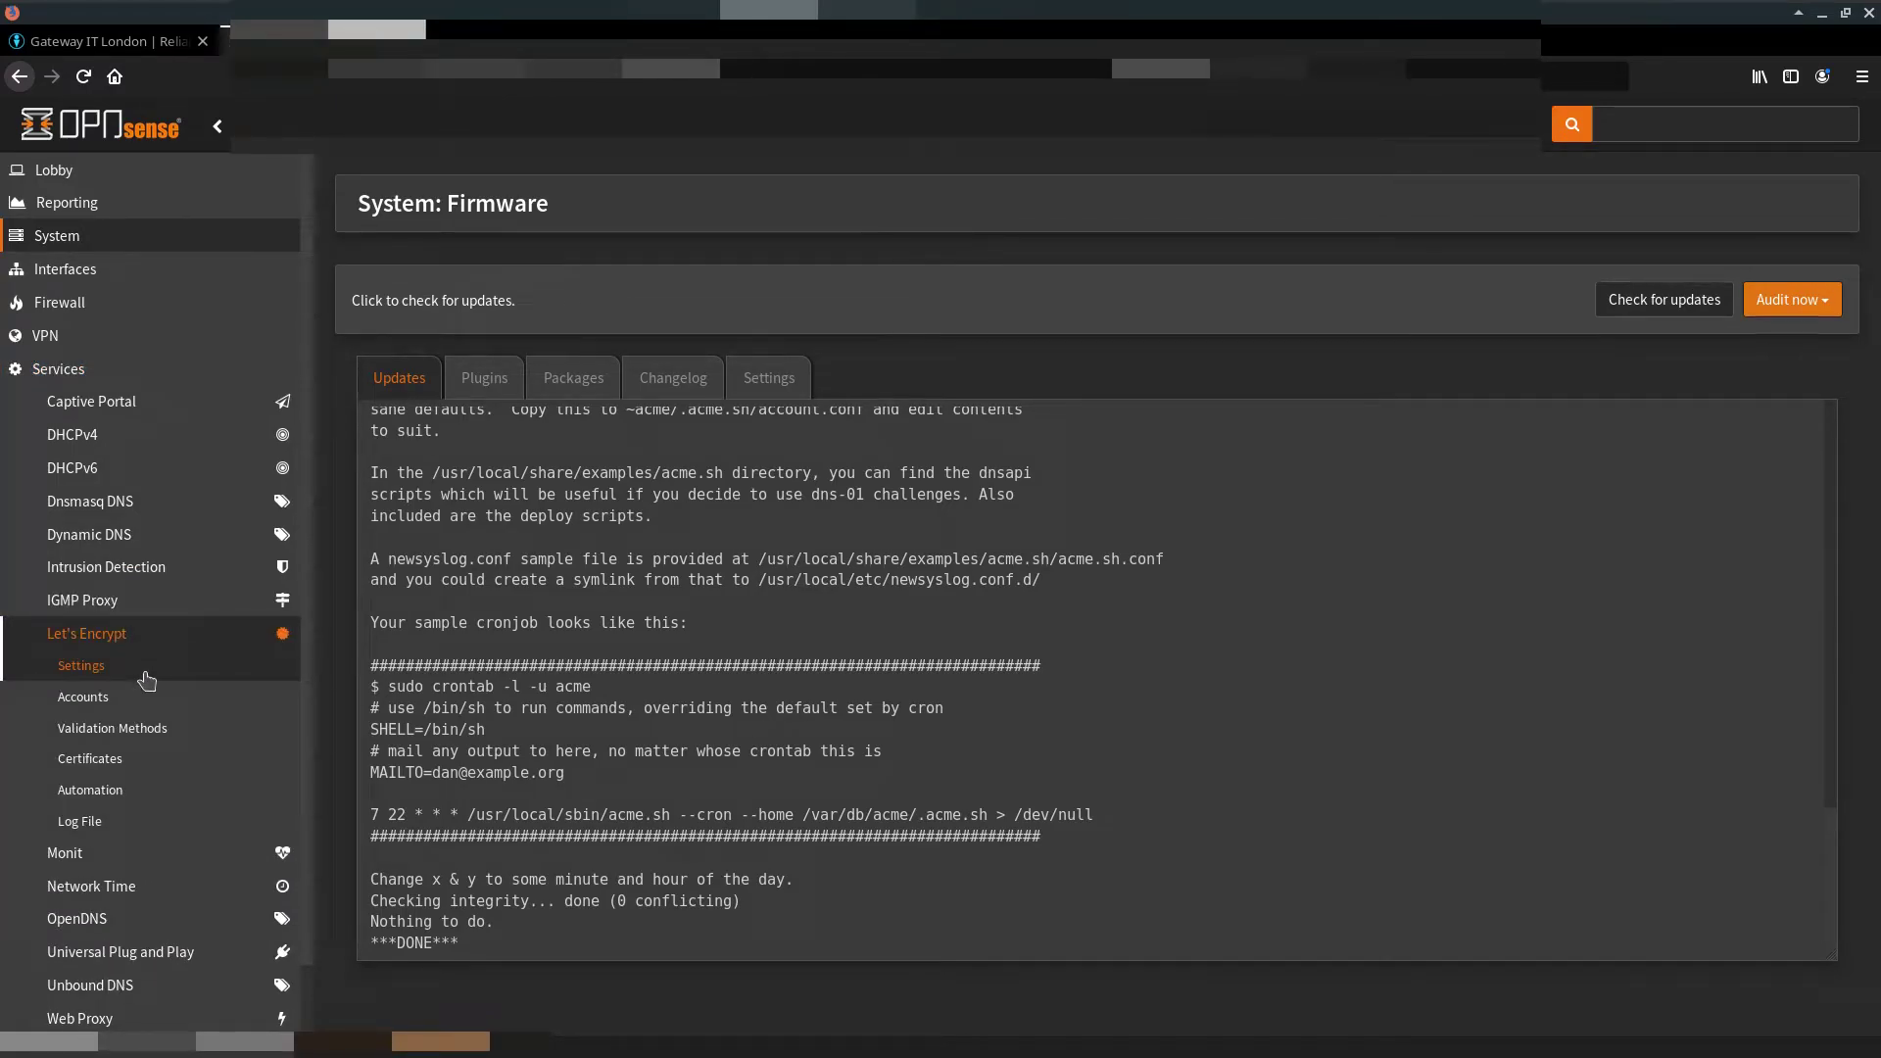
left_click(145, 674)
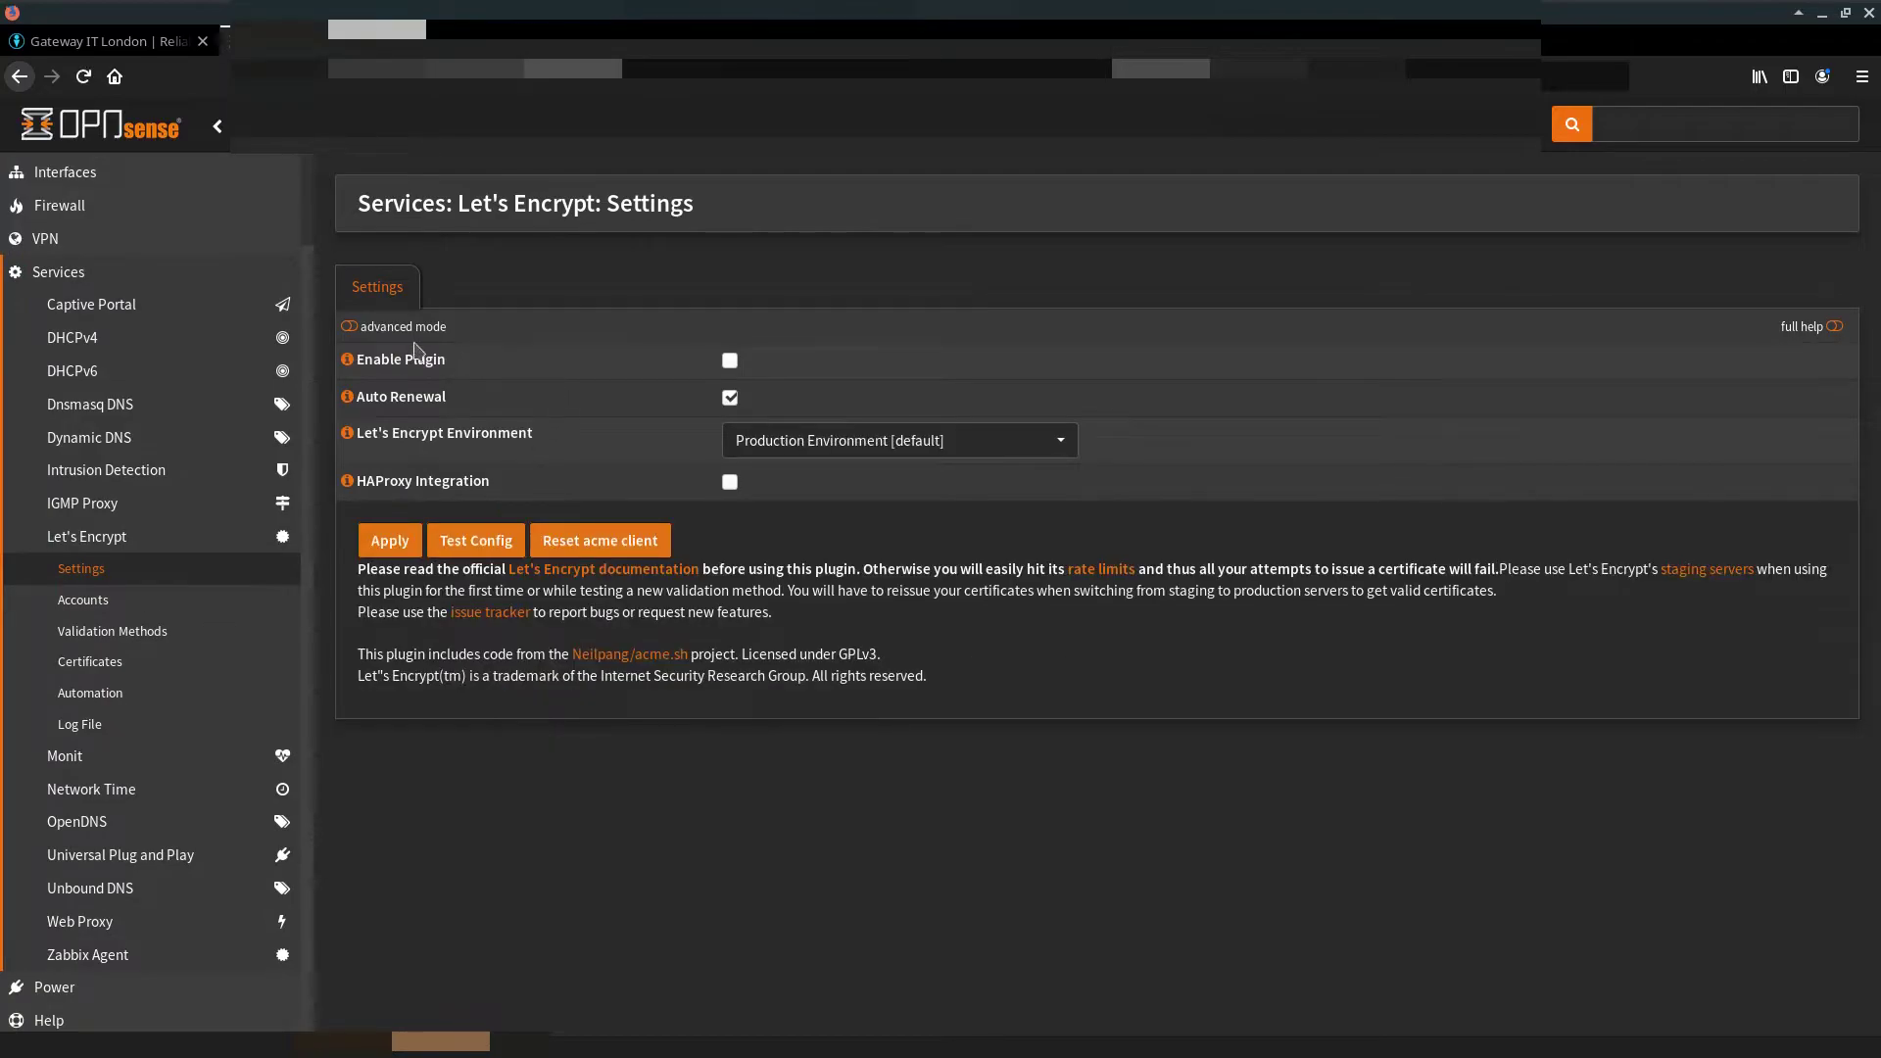
left_click(351, 328)
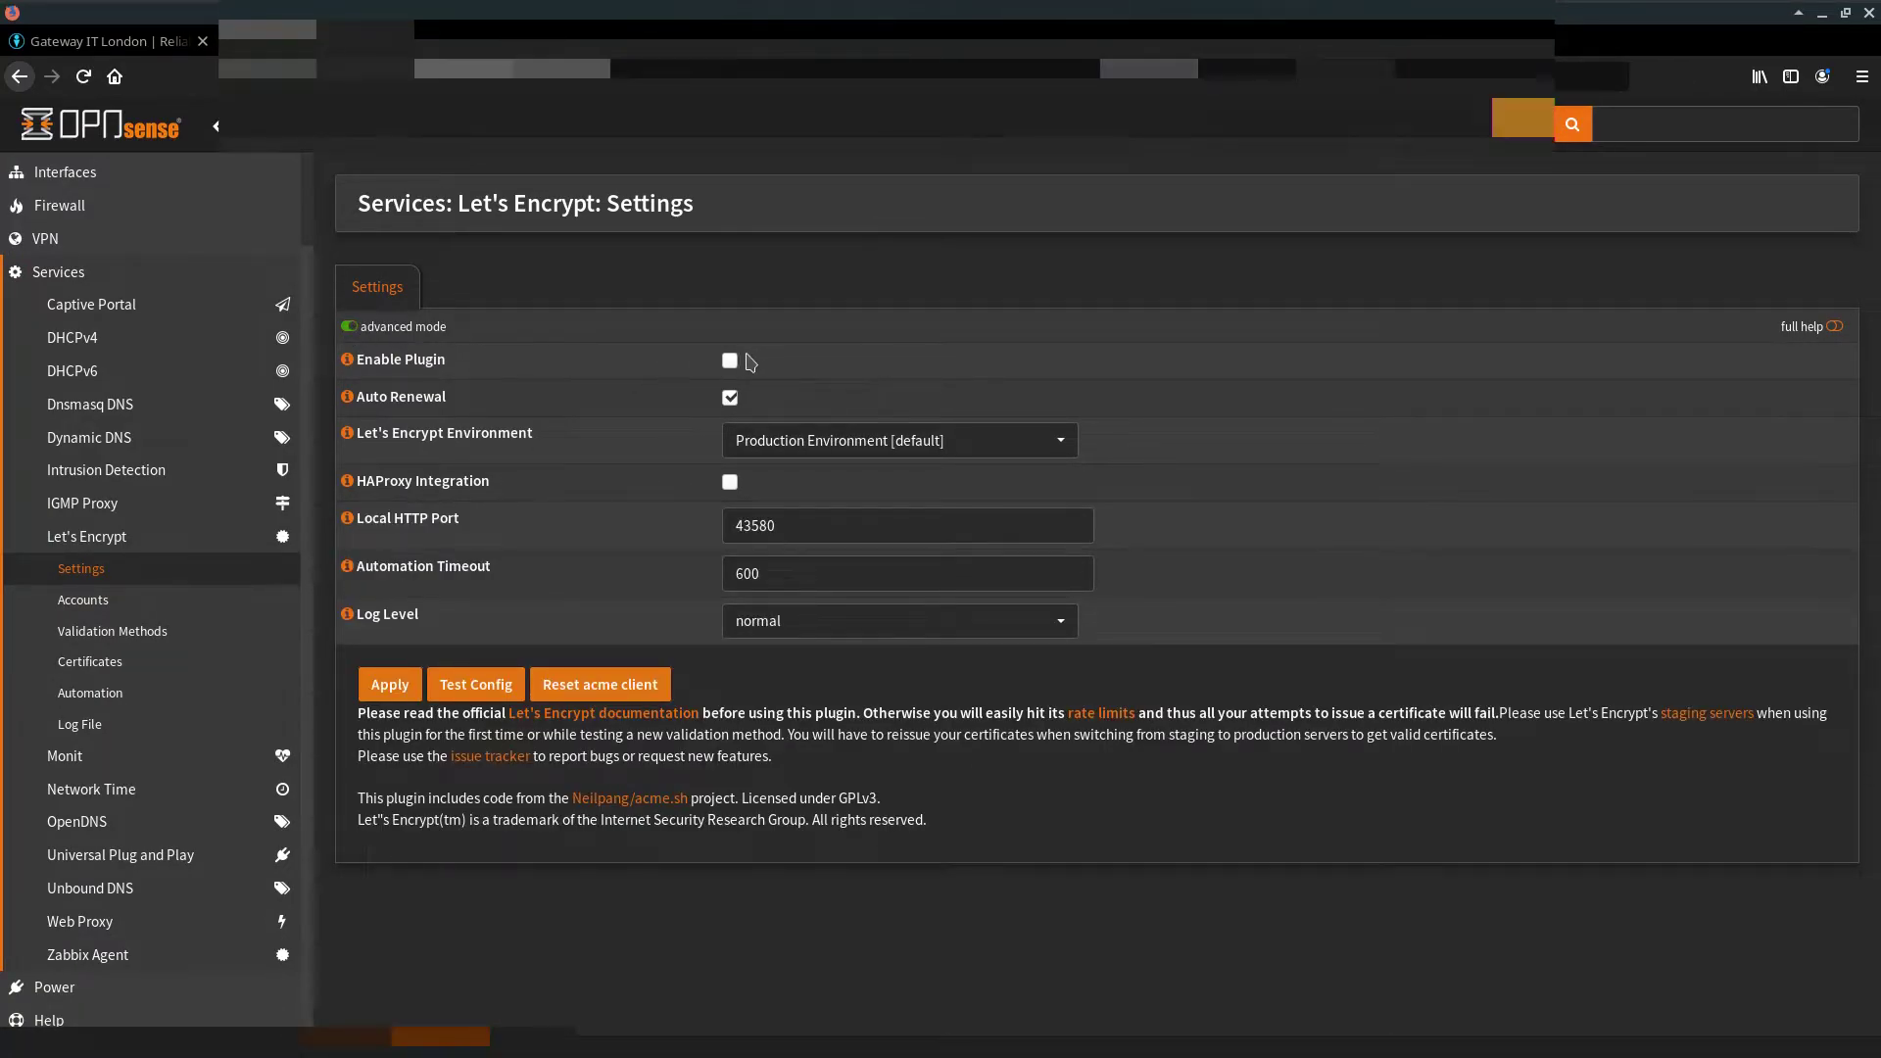
left_click(730, 361)
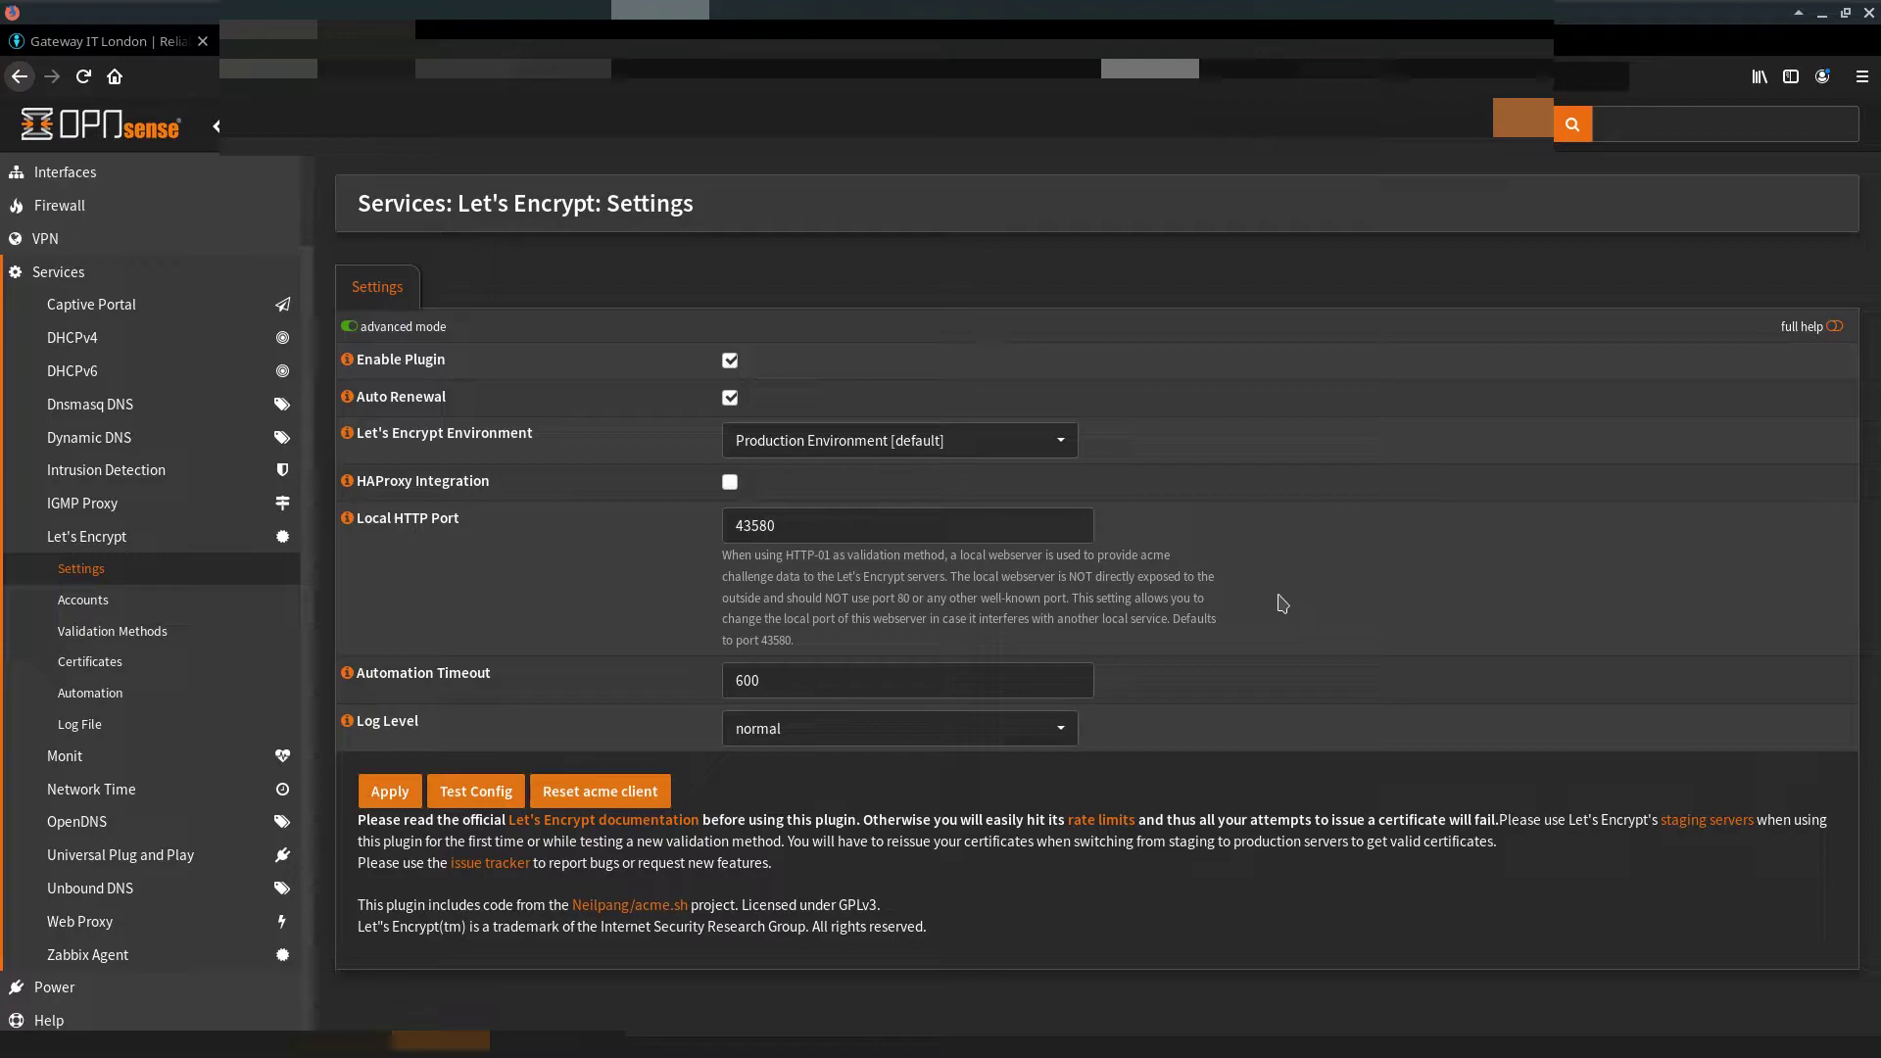
left_click(388, 790)
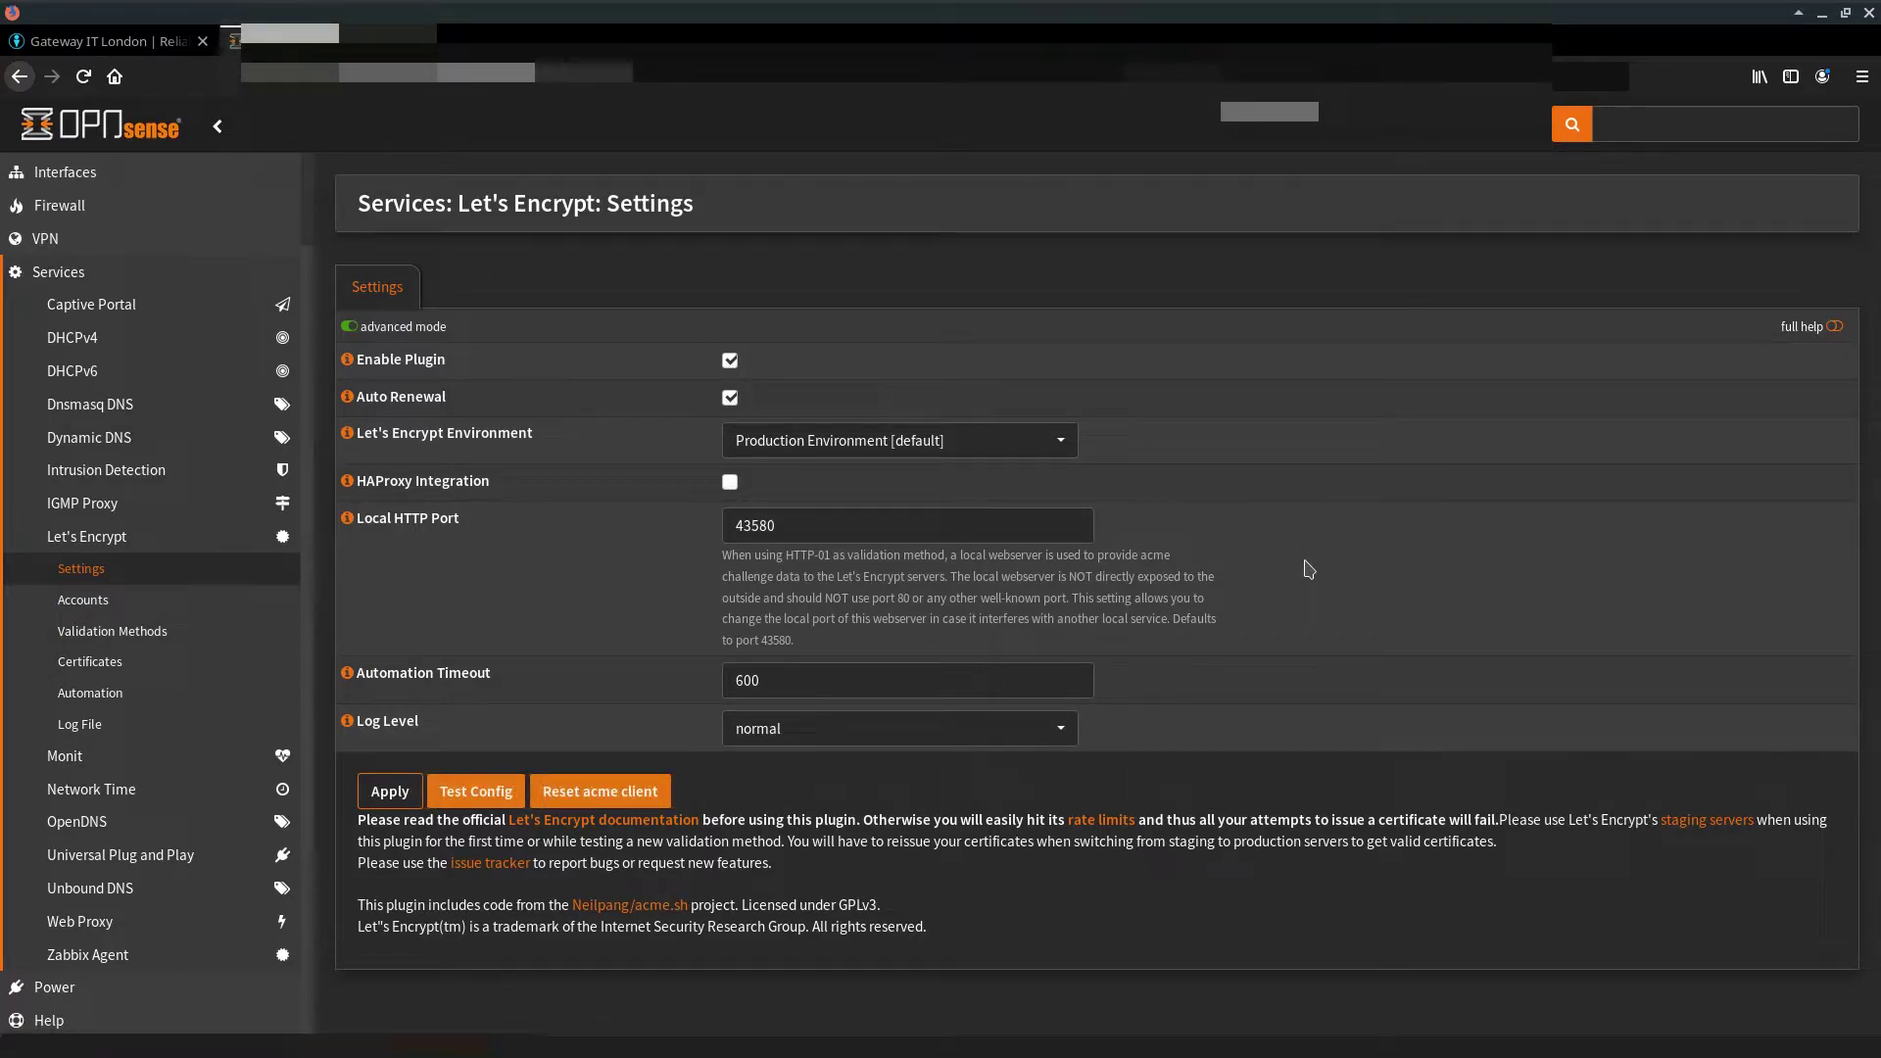
left_click(64, 600)
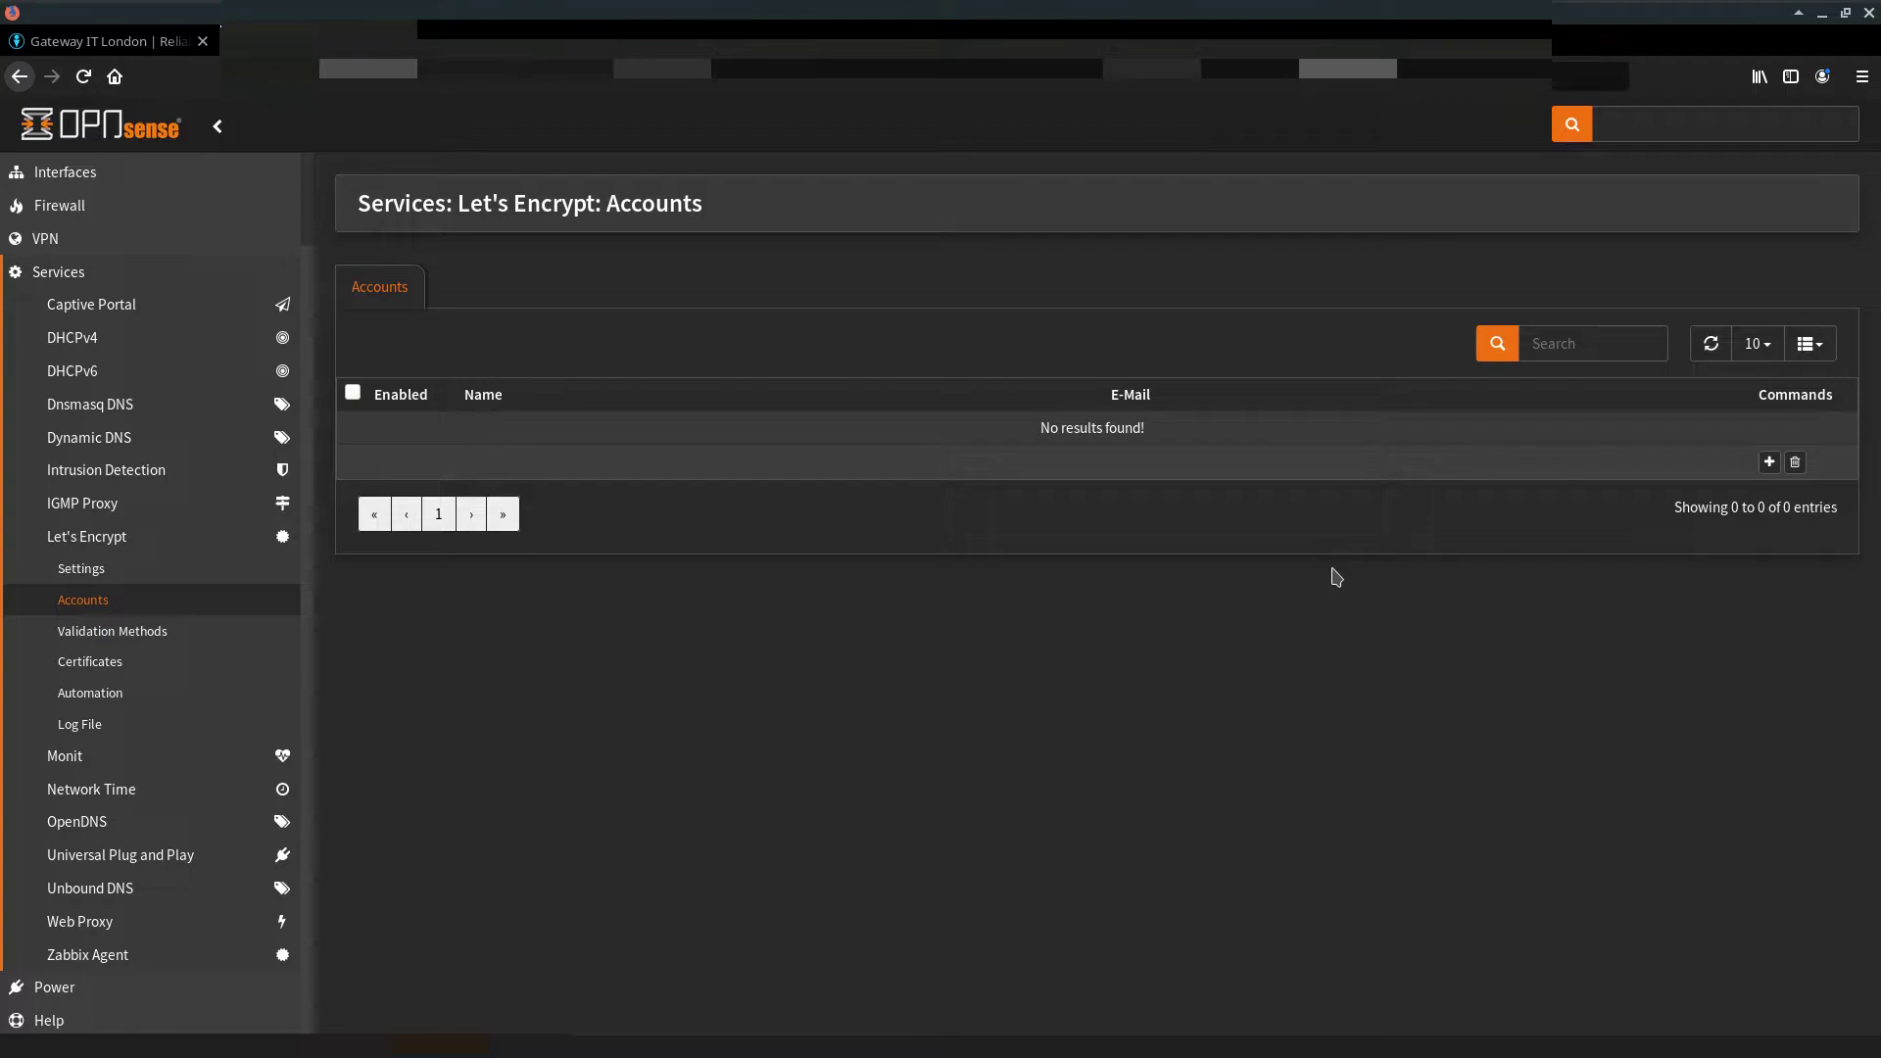
Step: Start a new Let's Encrypt account named 'Firewall WEB GUI Cert Acc'
left_click(1769, 461)
left_click(838, 397)
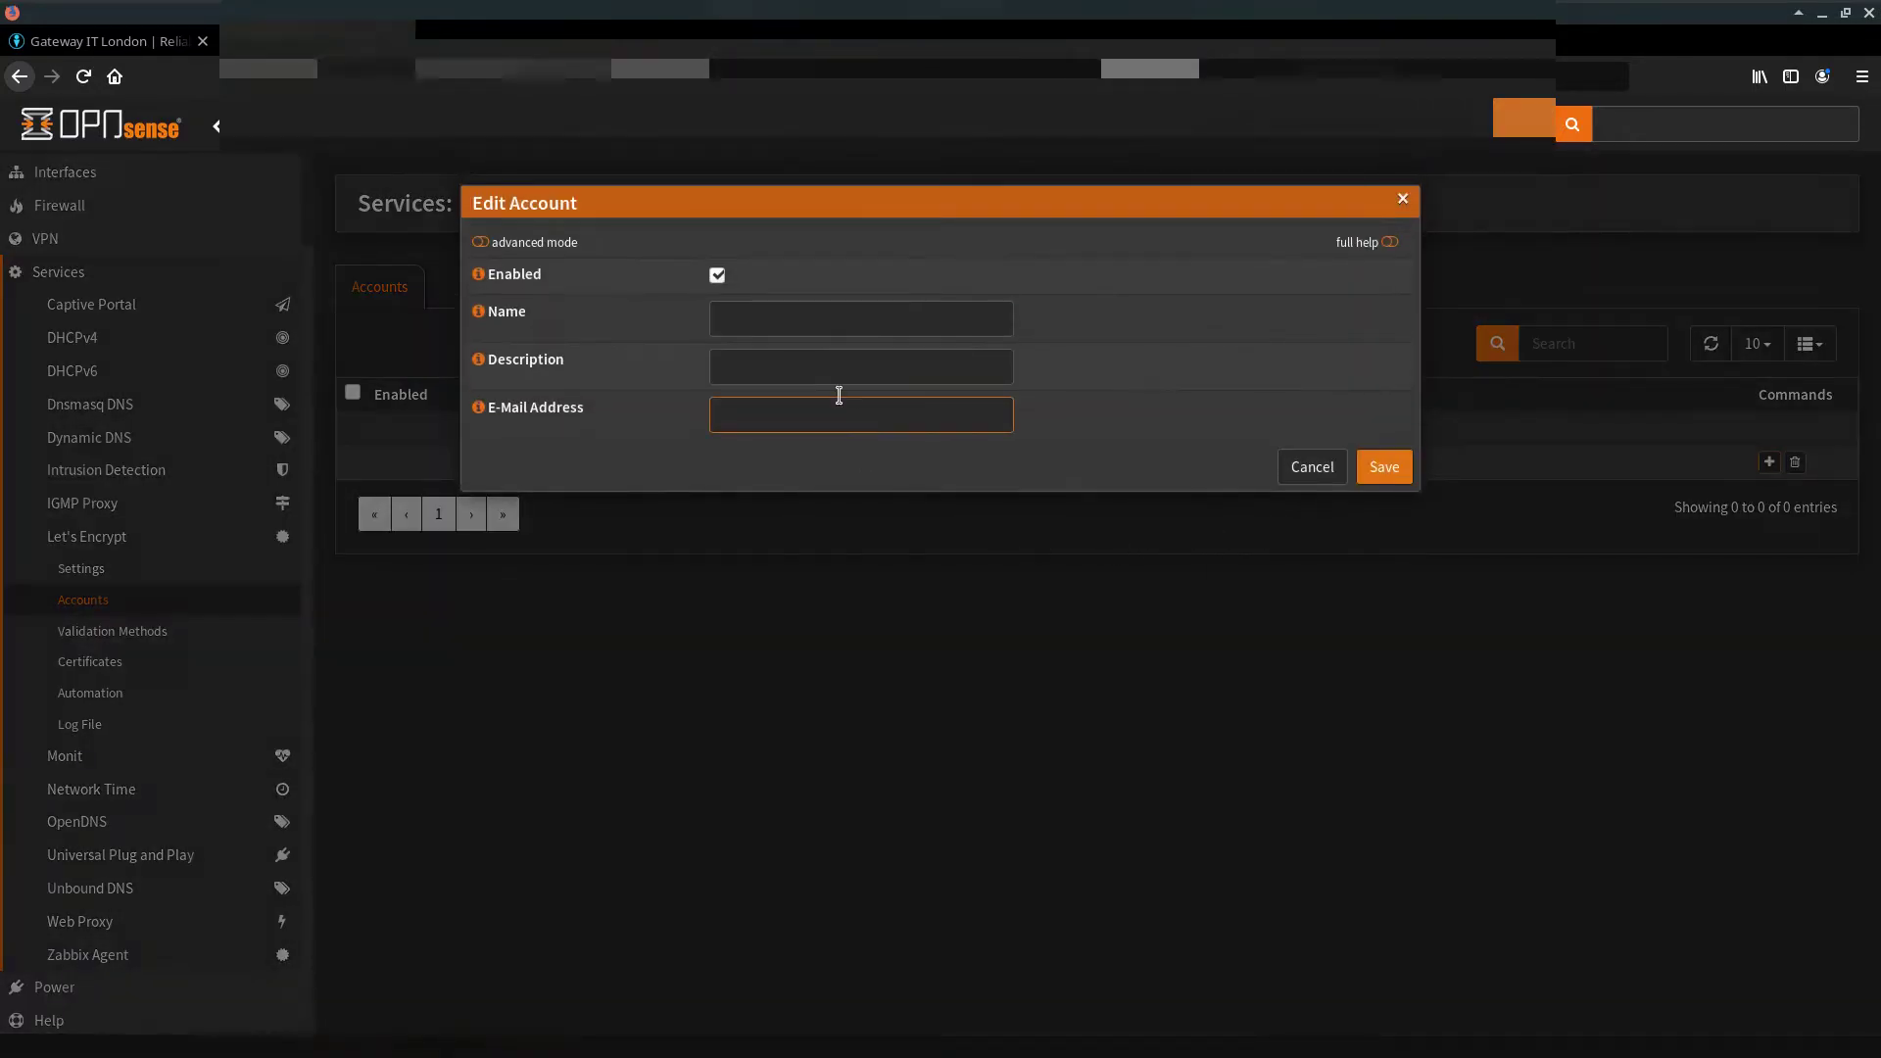
left_click(479, 313)
left_click(479, 312)
left_click(780, 321)
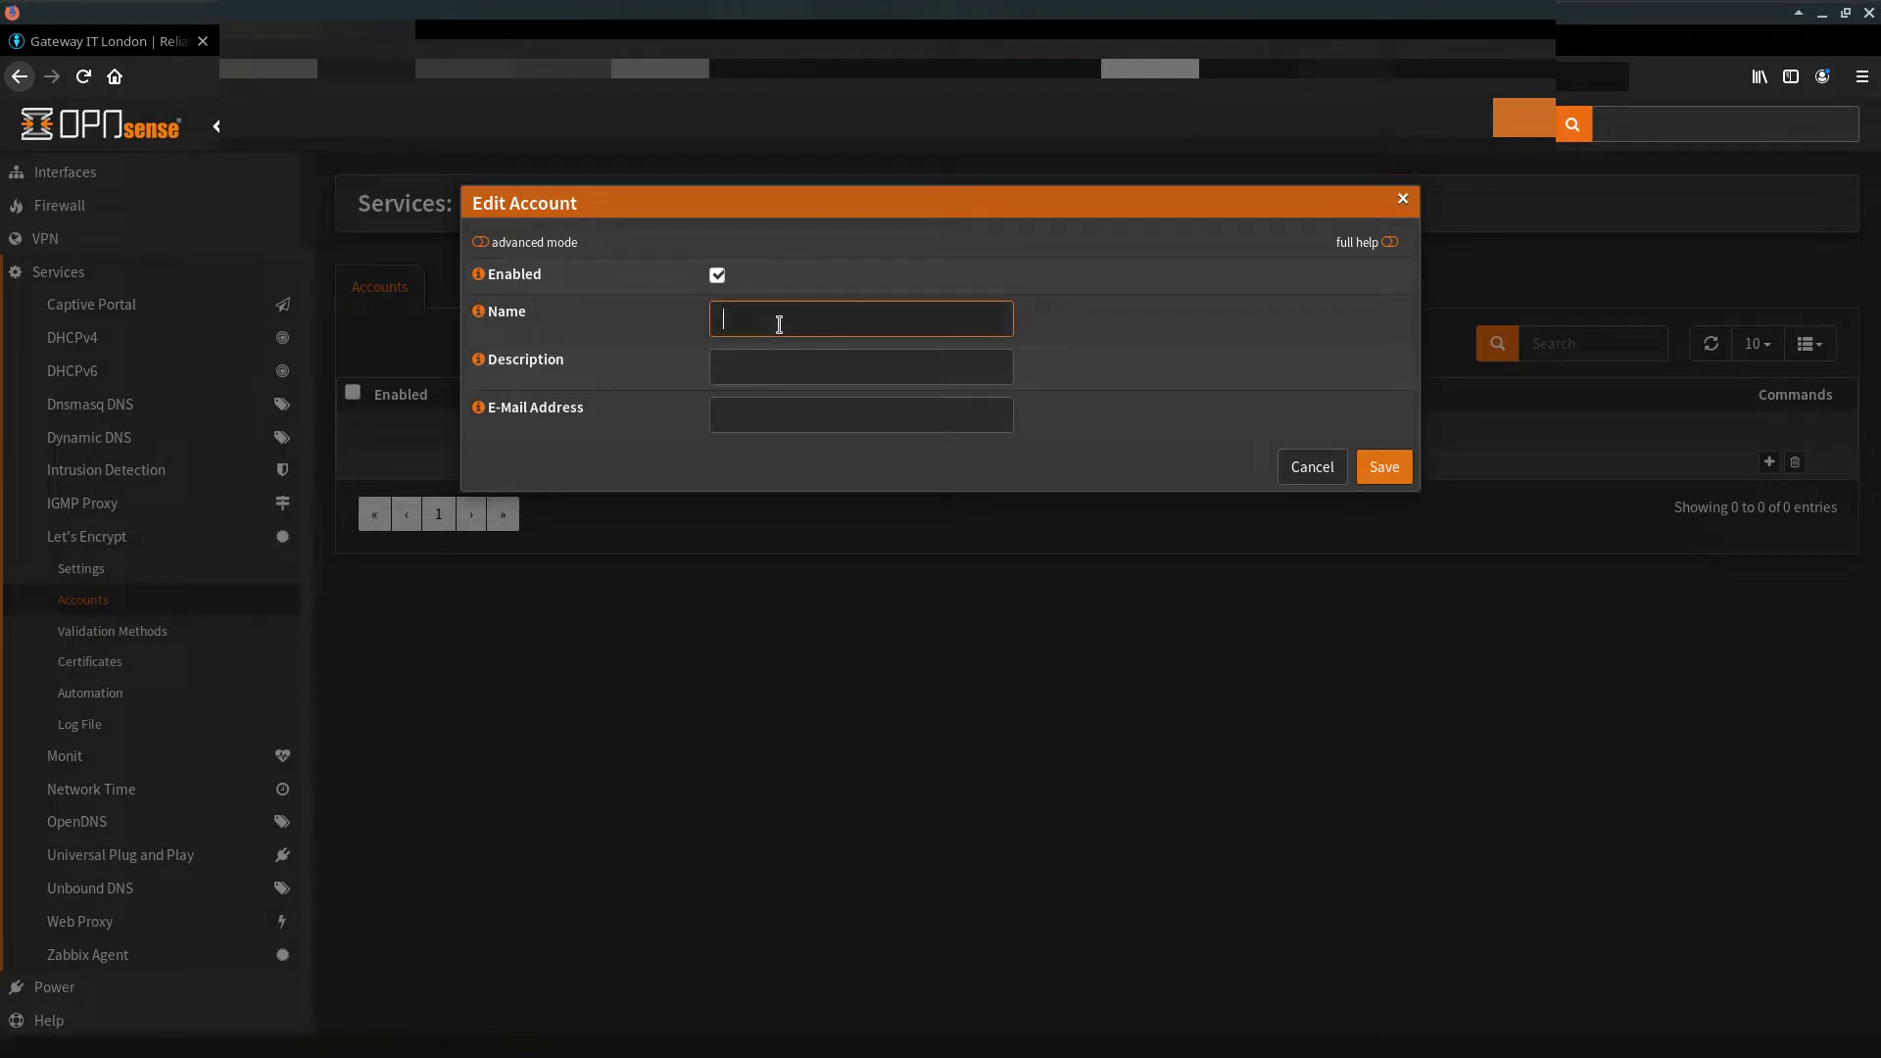
type("Firewall W")
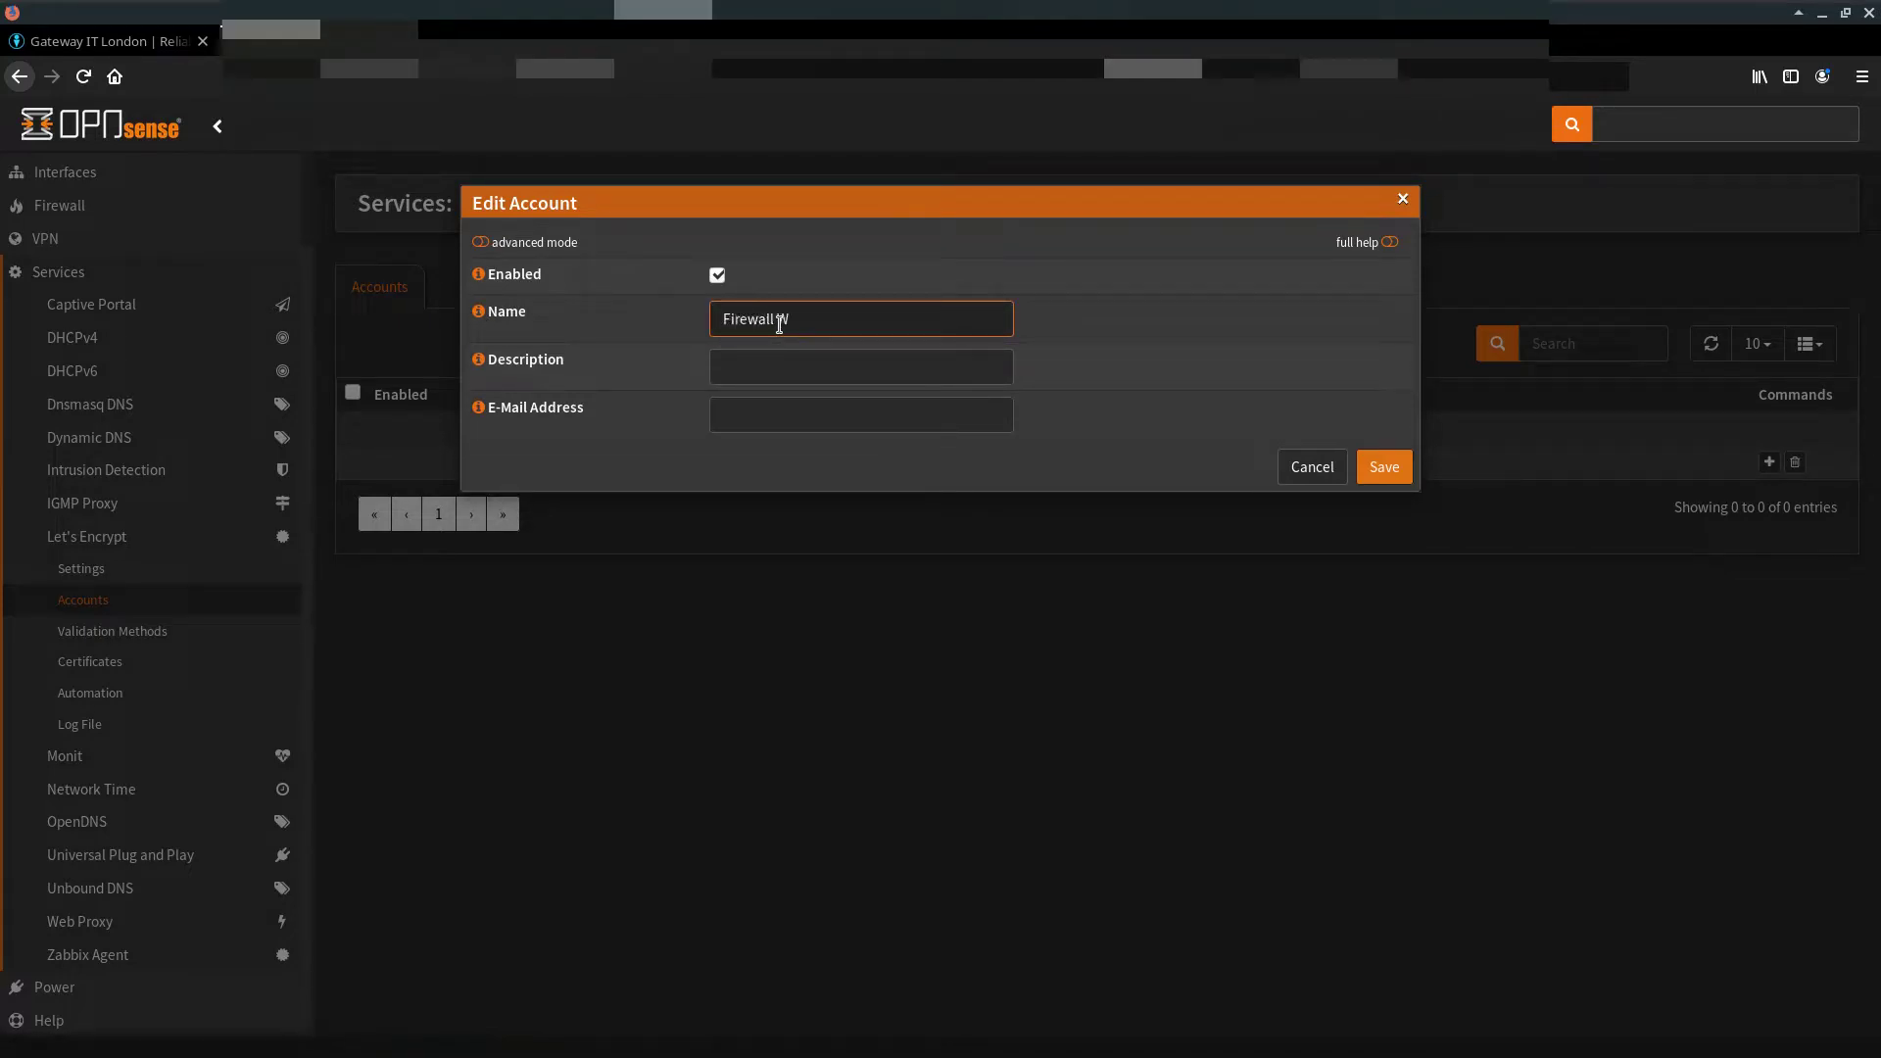
type("EB GUI Cert Acc")
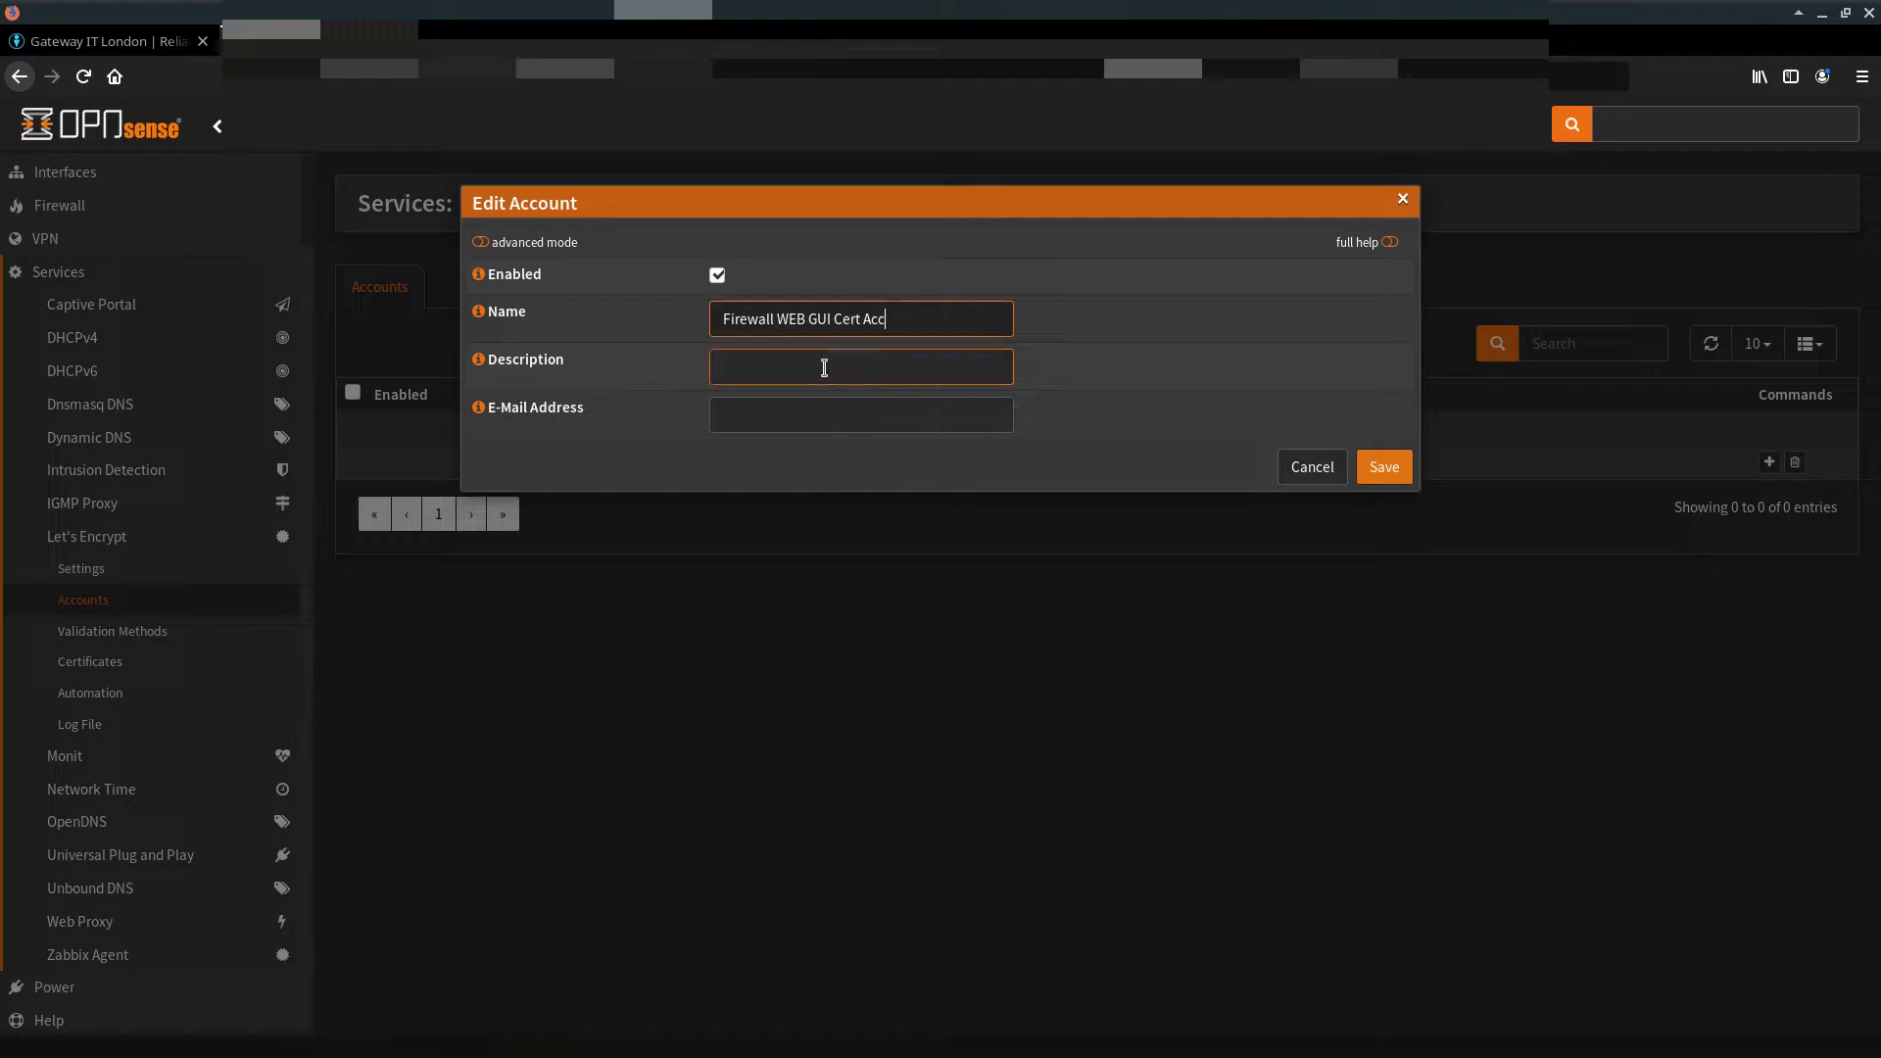
Step: Enter the account's contact e-mail address and save the account
left_click(816, 414)
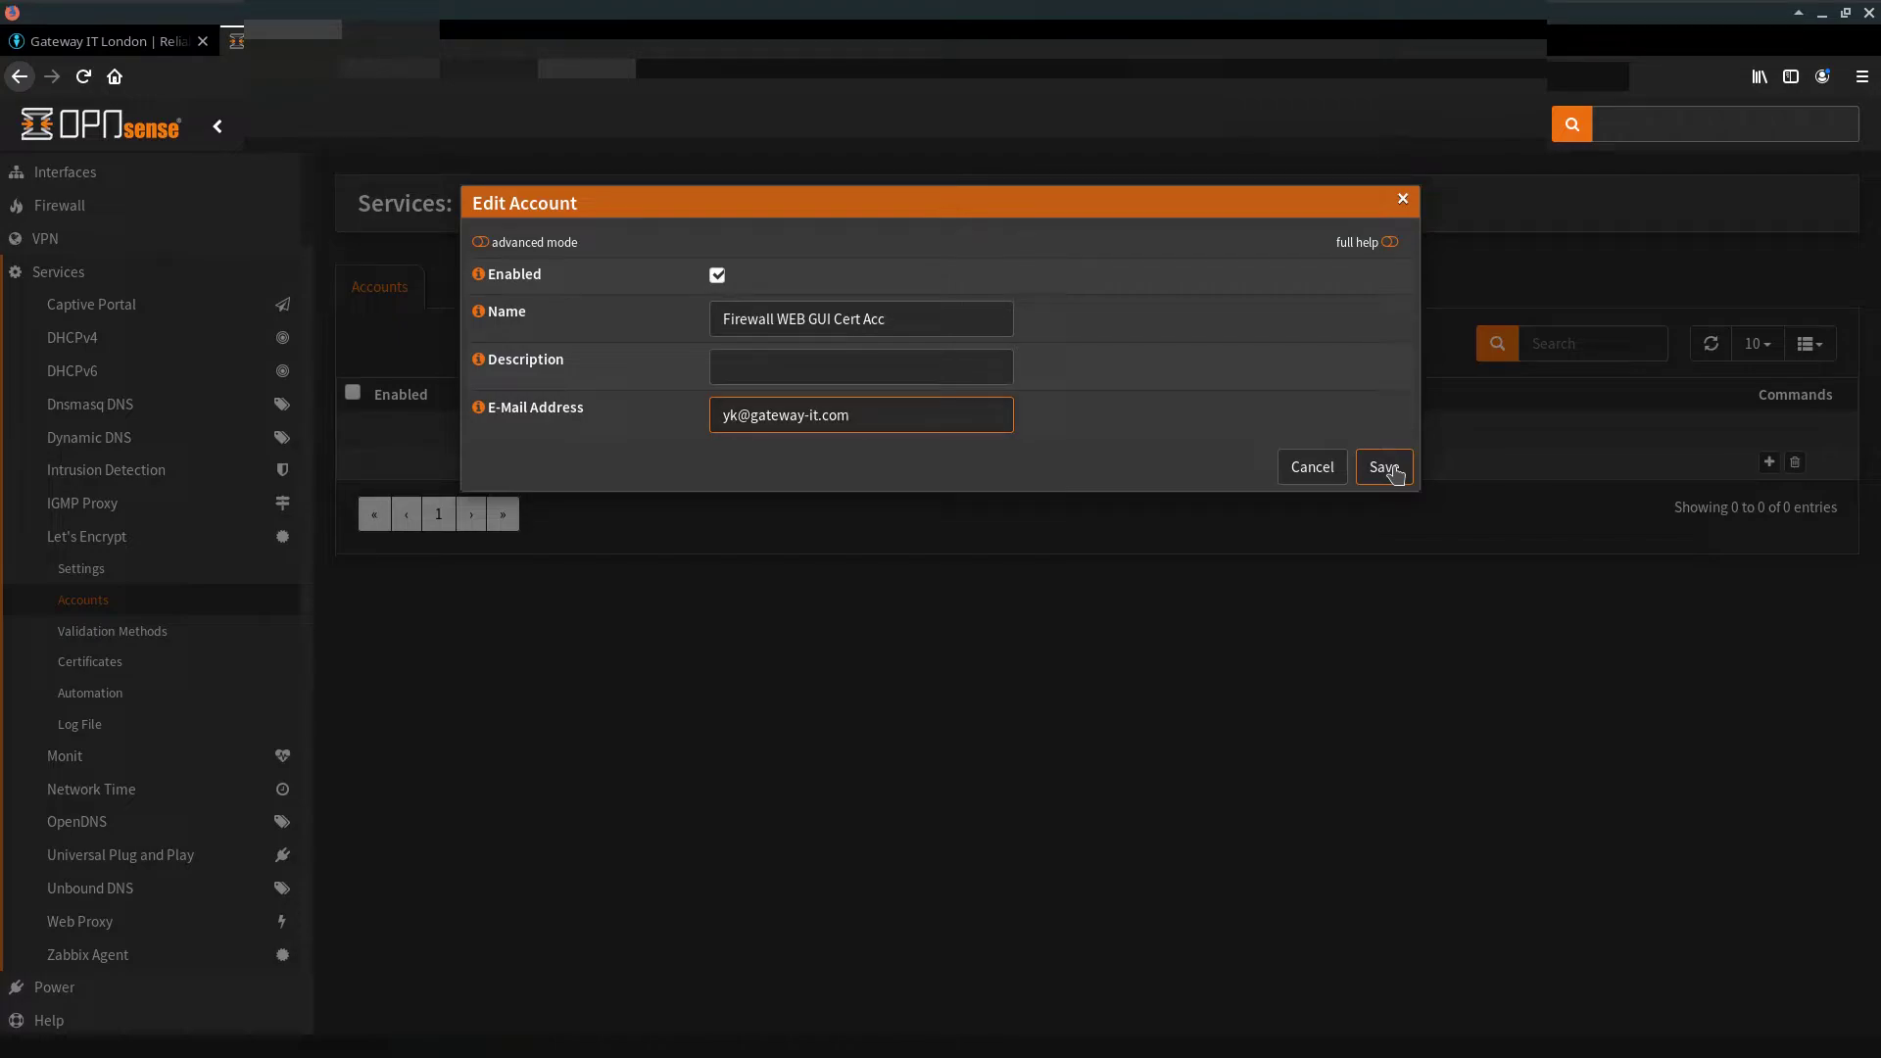
left_click(1384, 467)
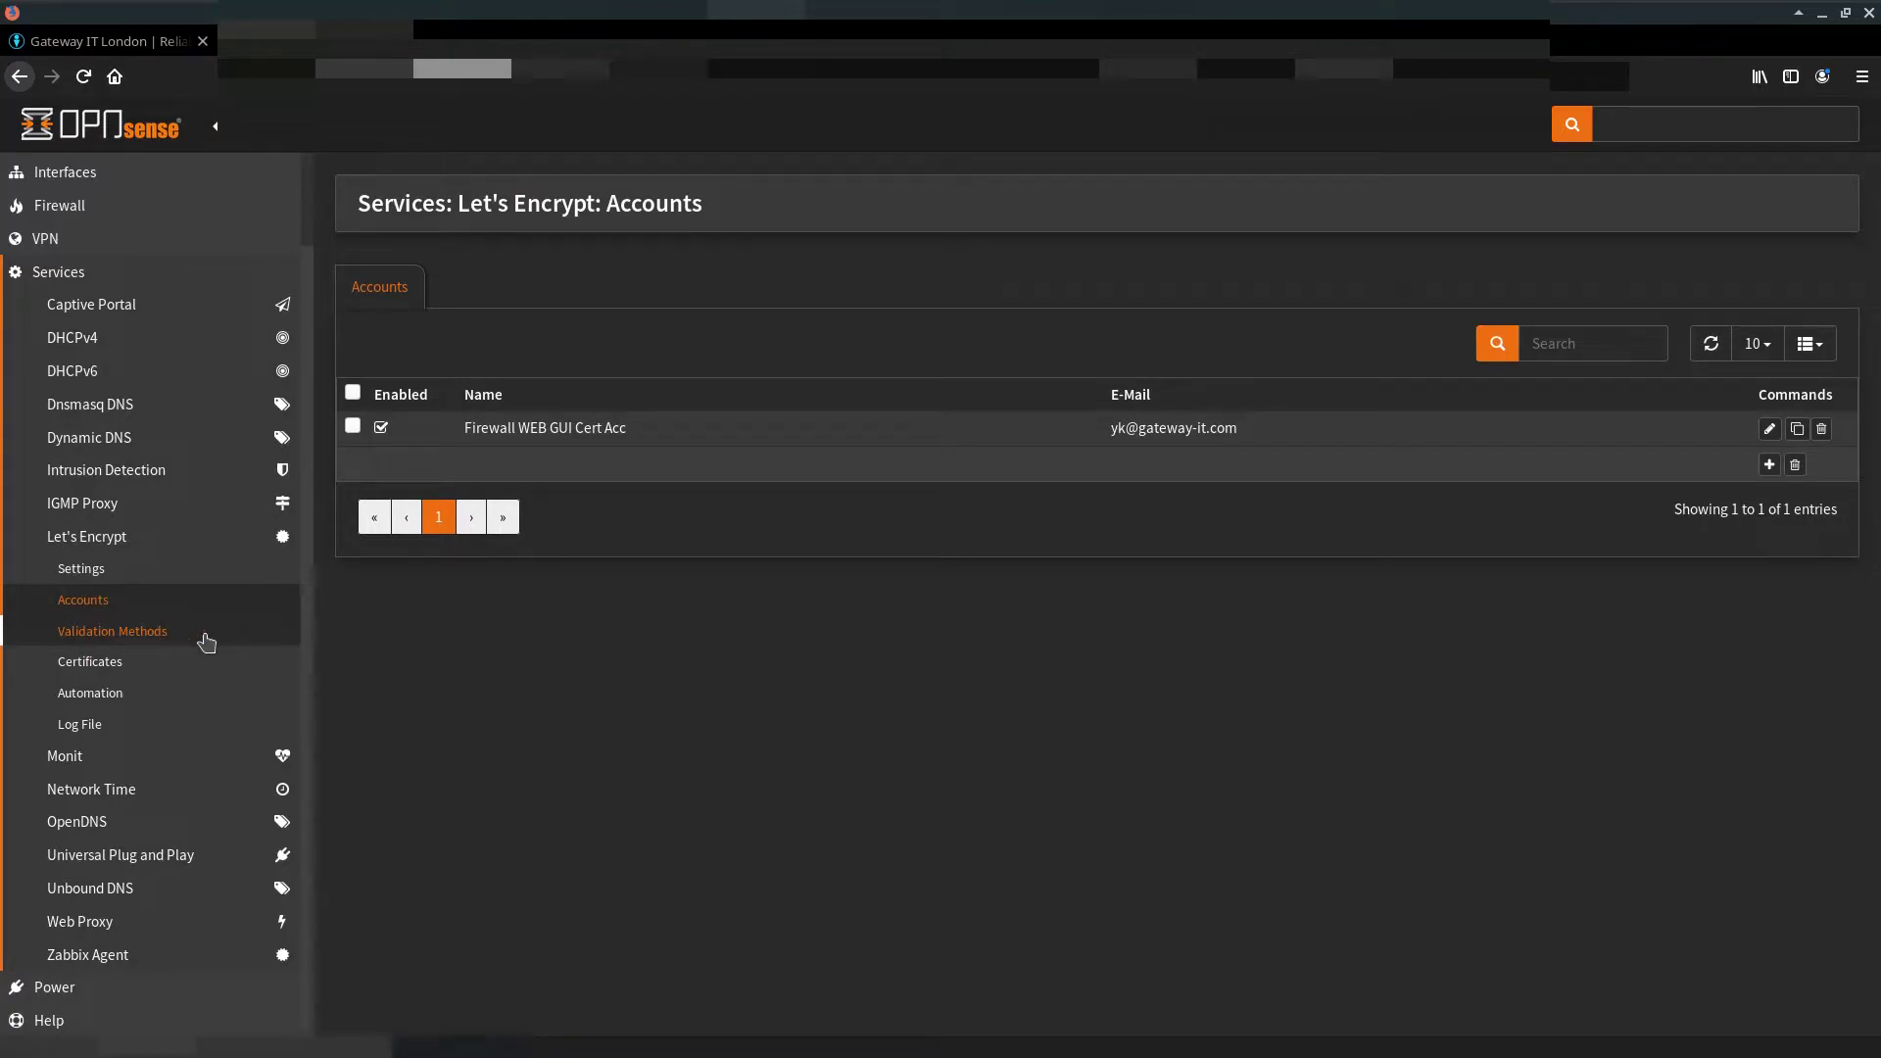
left_click(206, 632)
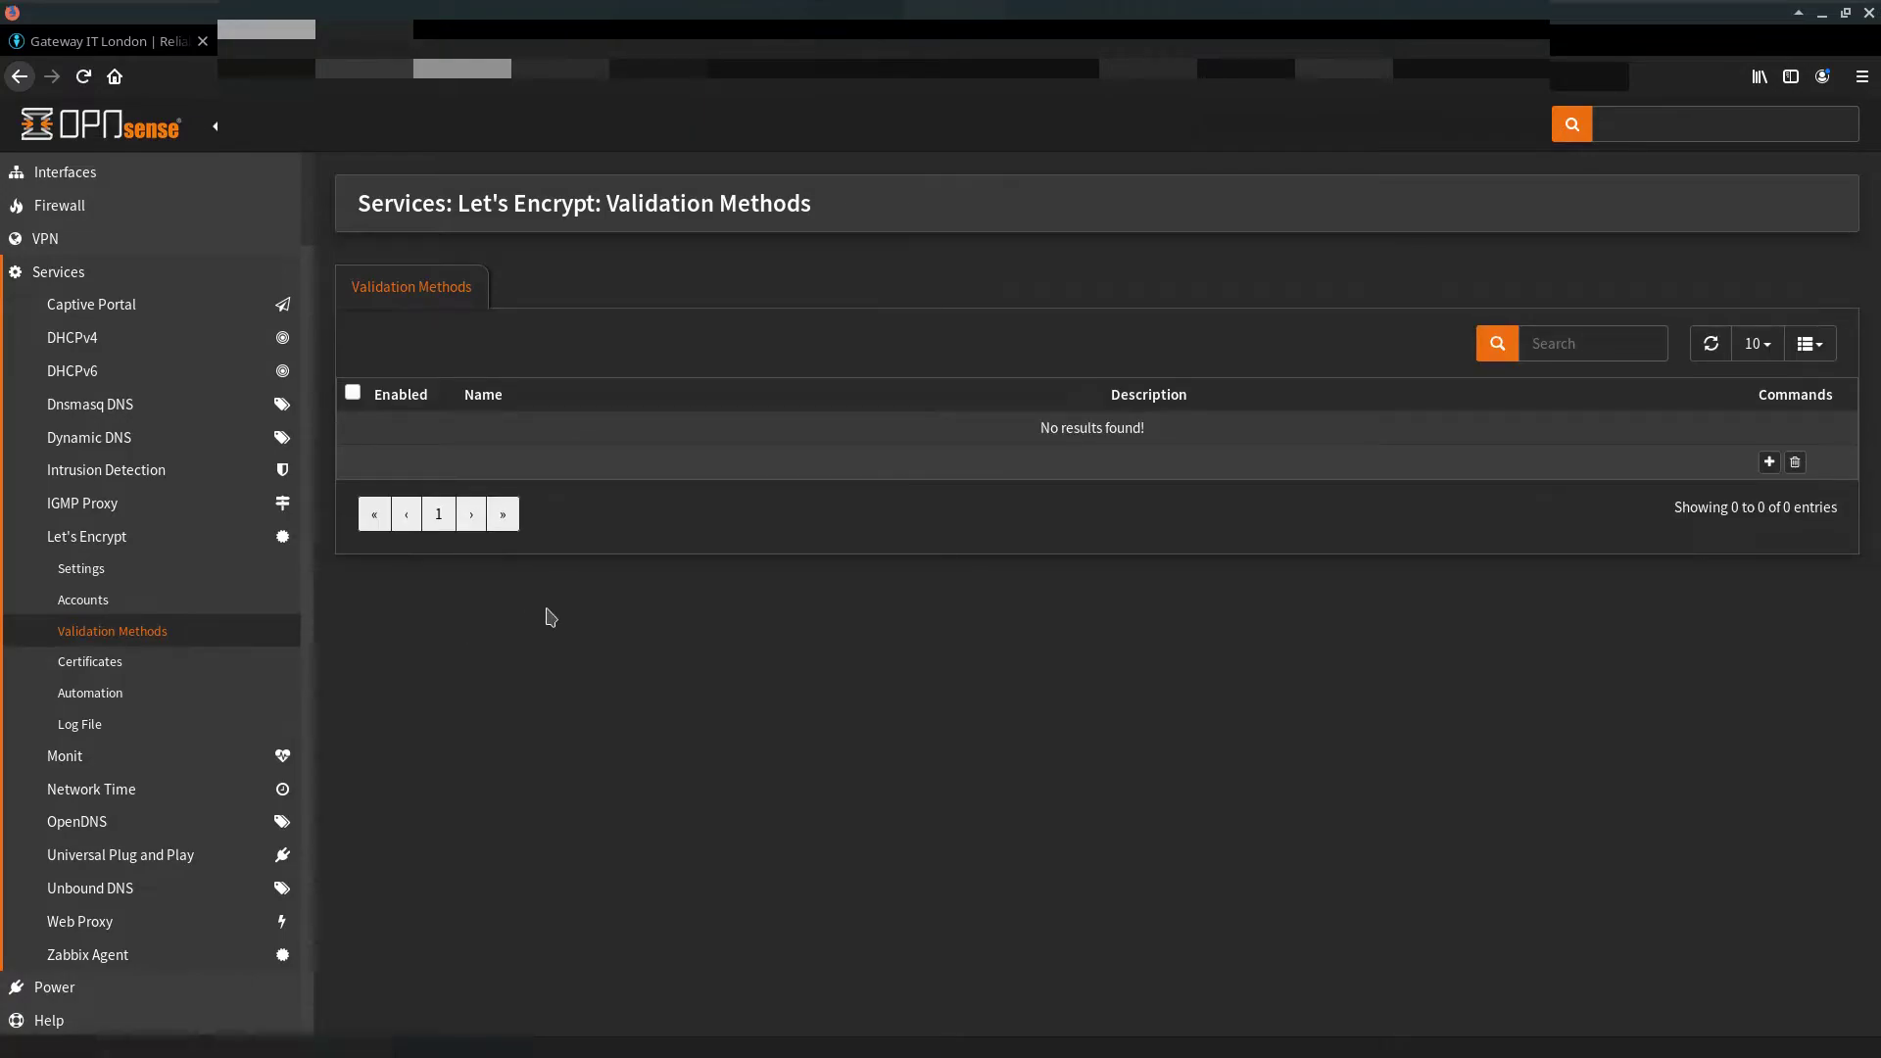
Step: Save a validation method 'Firewall WEB GUI Cert' using the OPNsense Web Service HTTP option
left_click(1769, 462)
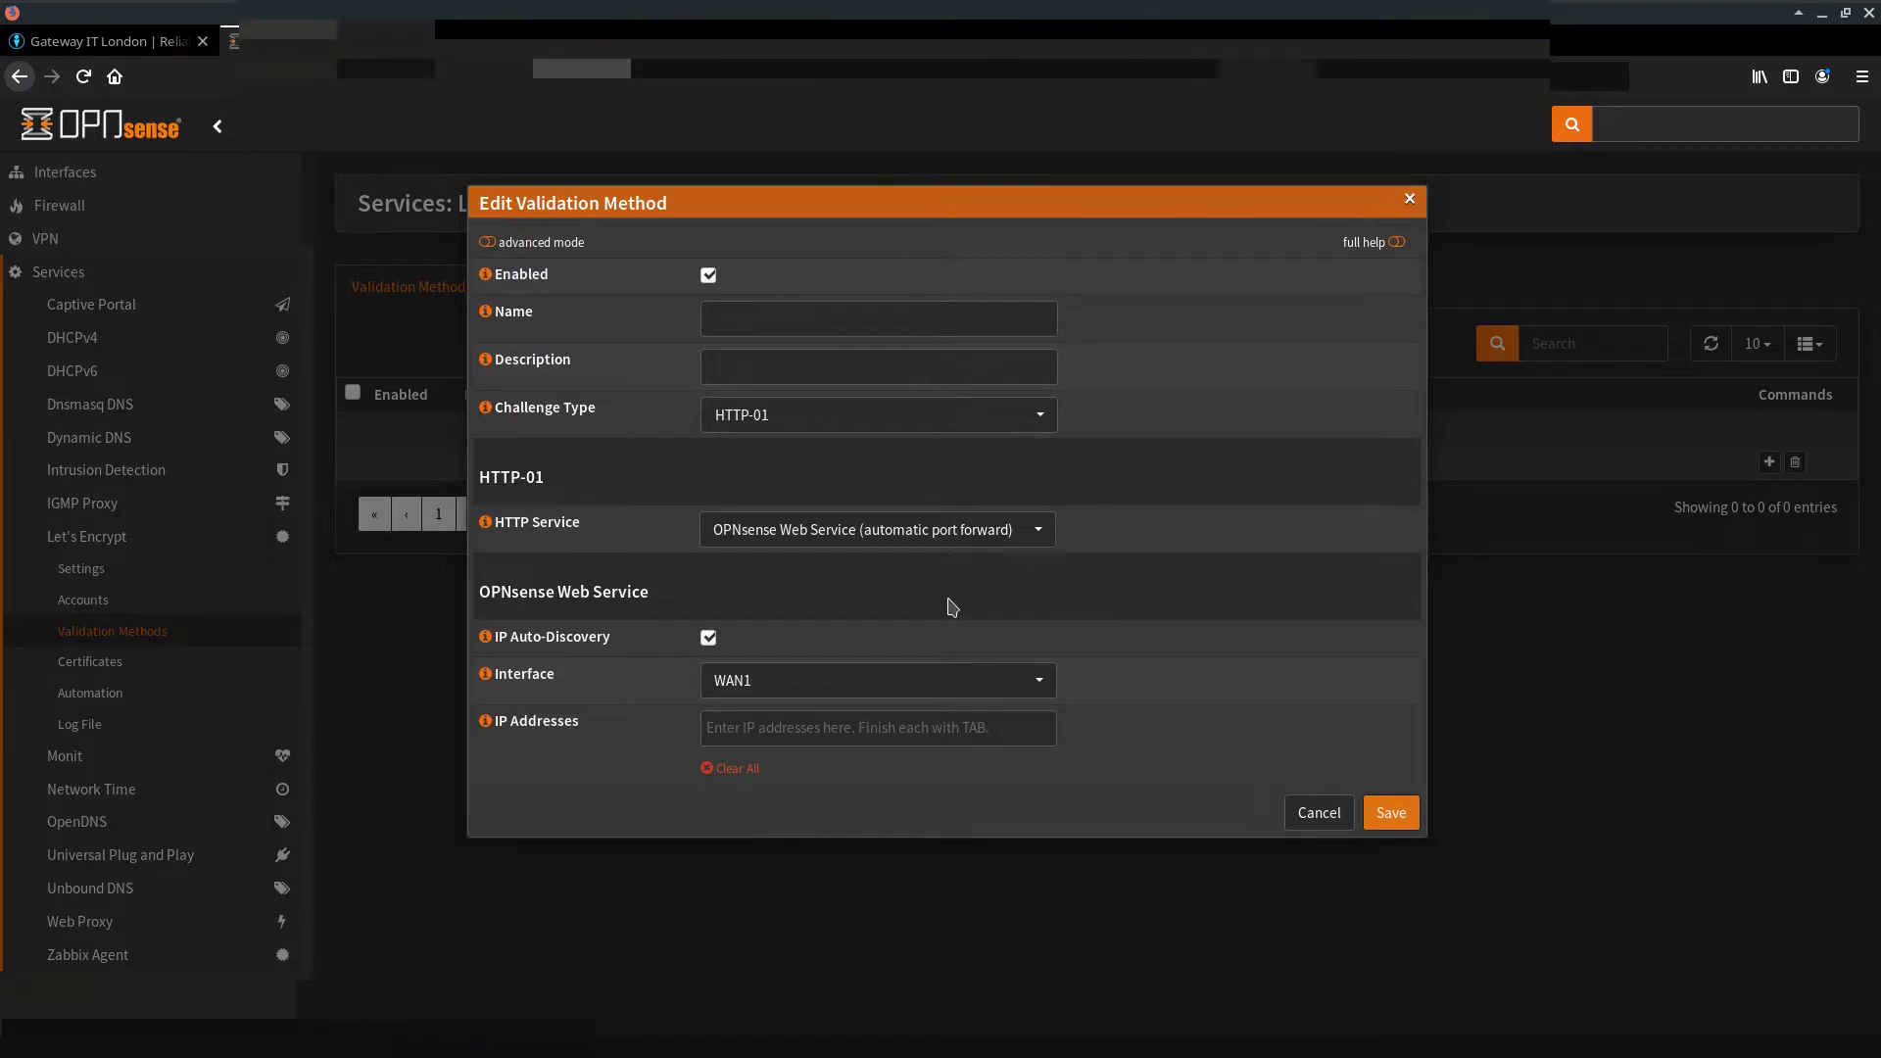
left_click(1024, 537)
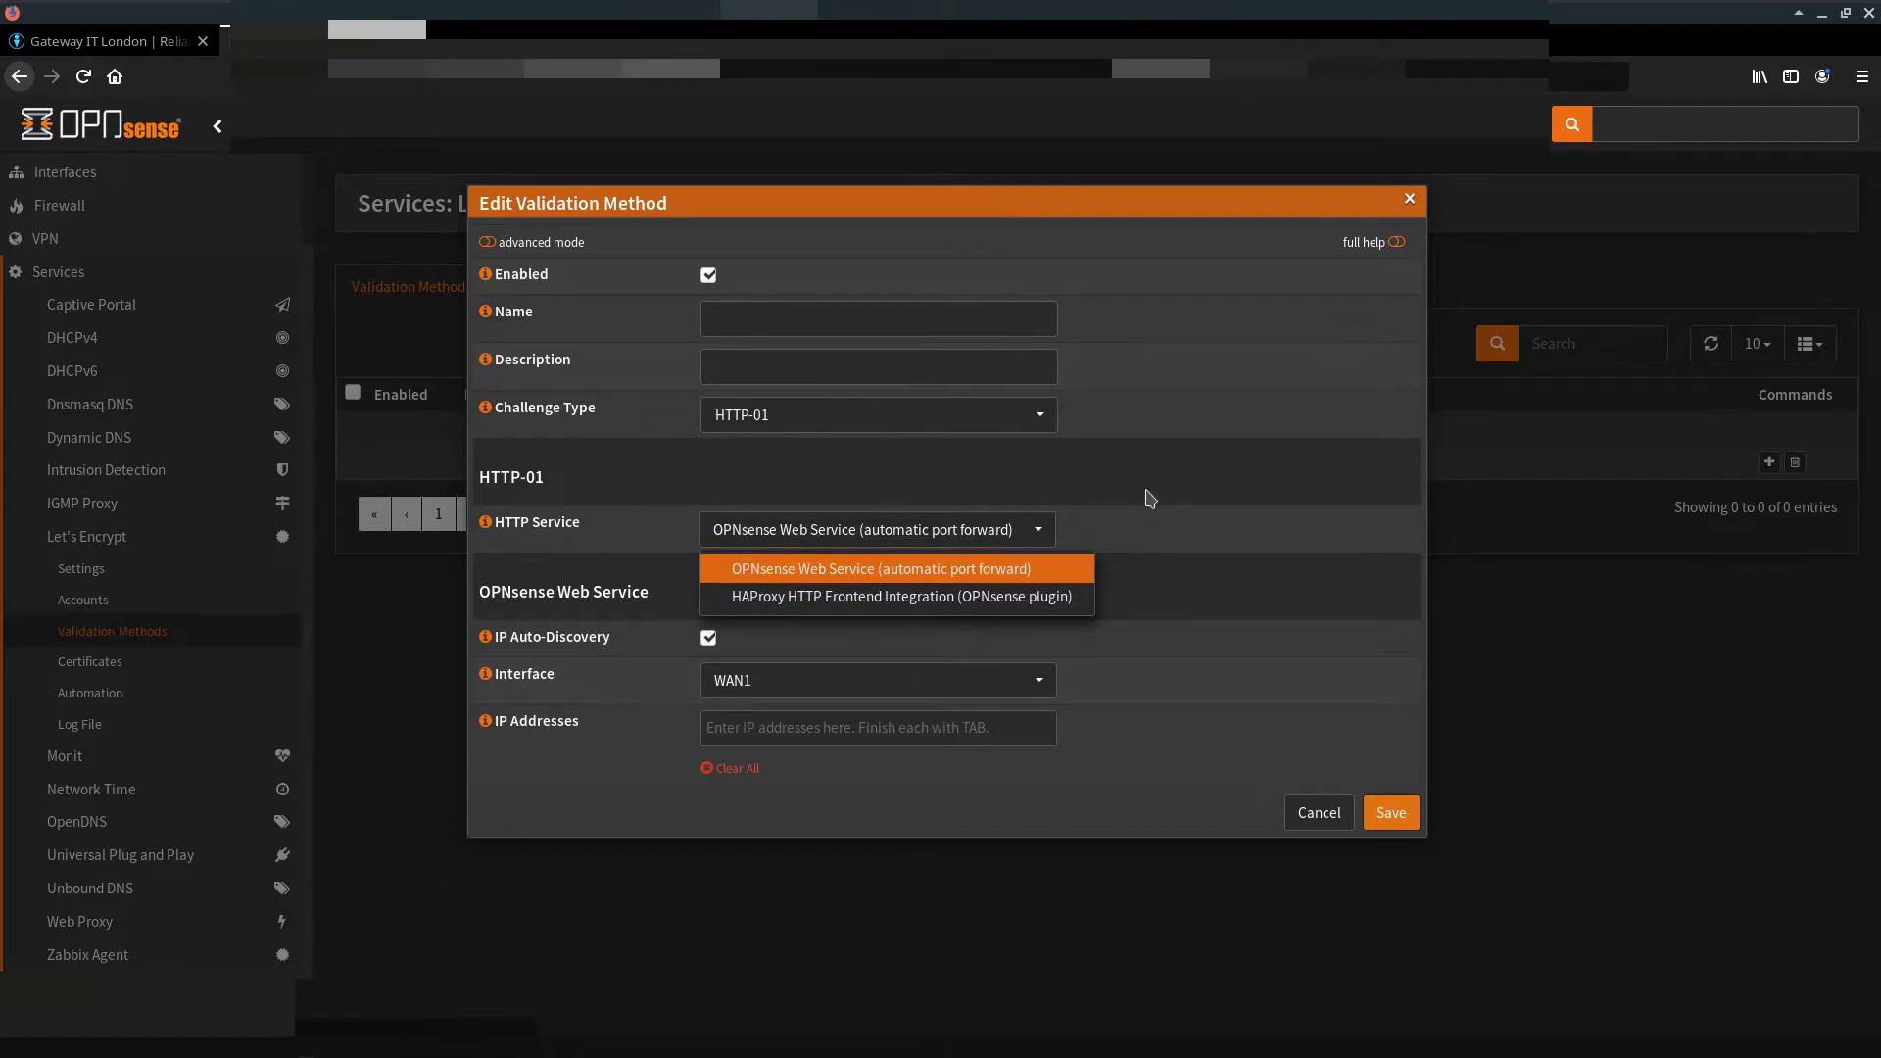
left_click(886, 369)
left_click(848, 320)
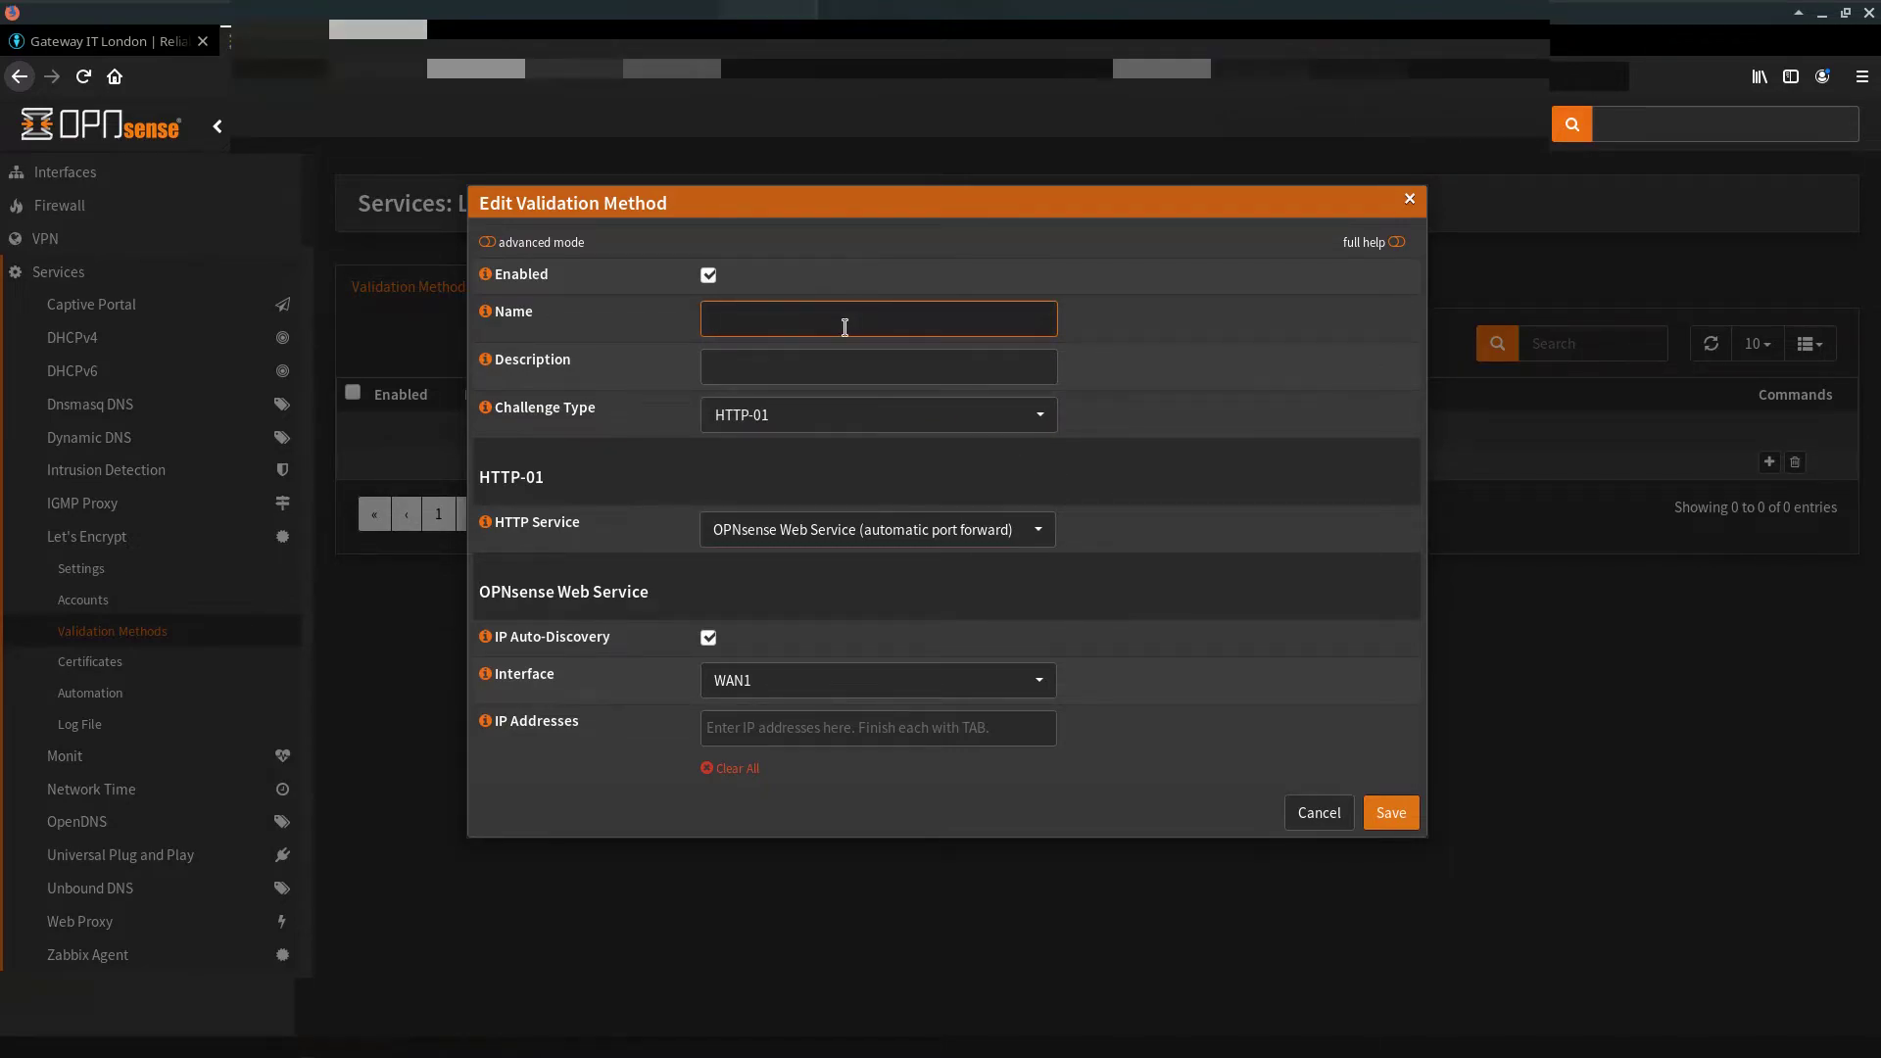
type("Firewall WEB GUI Cert")
left_click(1399, 819)
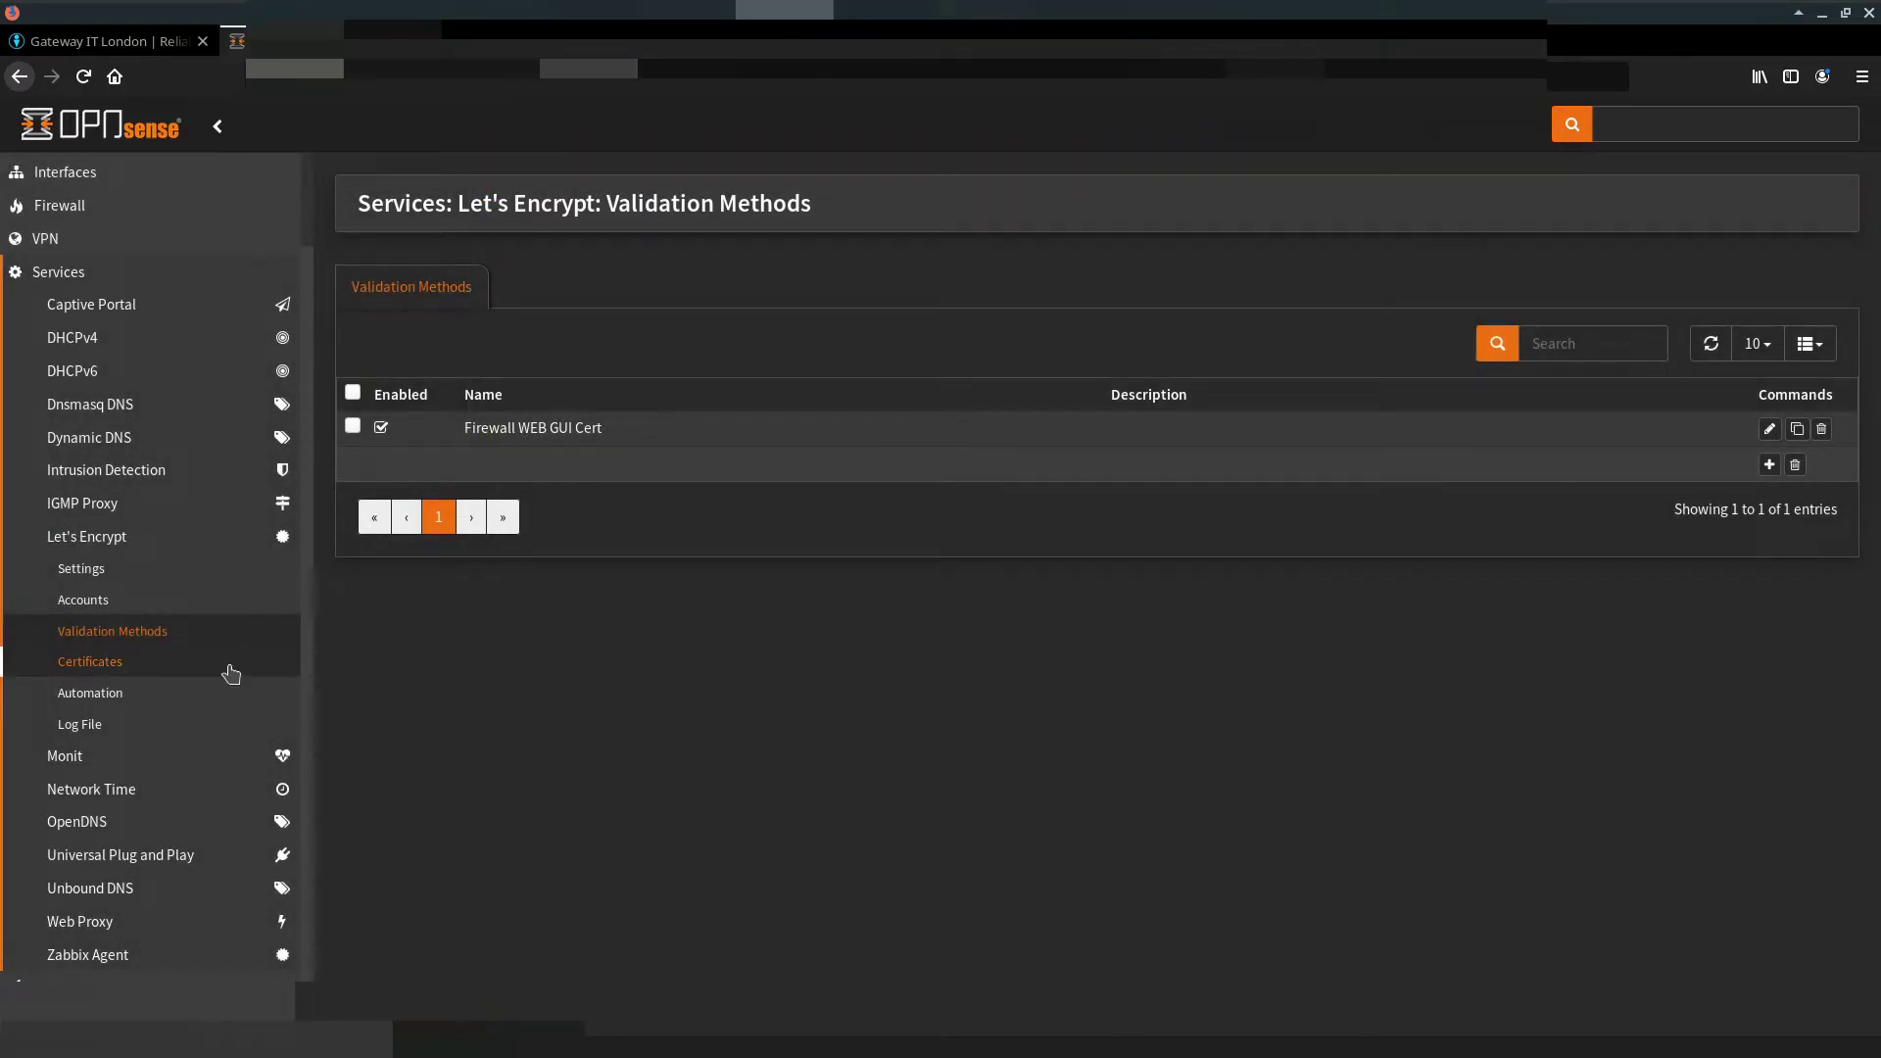
left_click(230, 672)
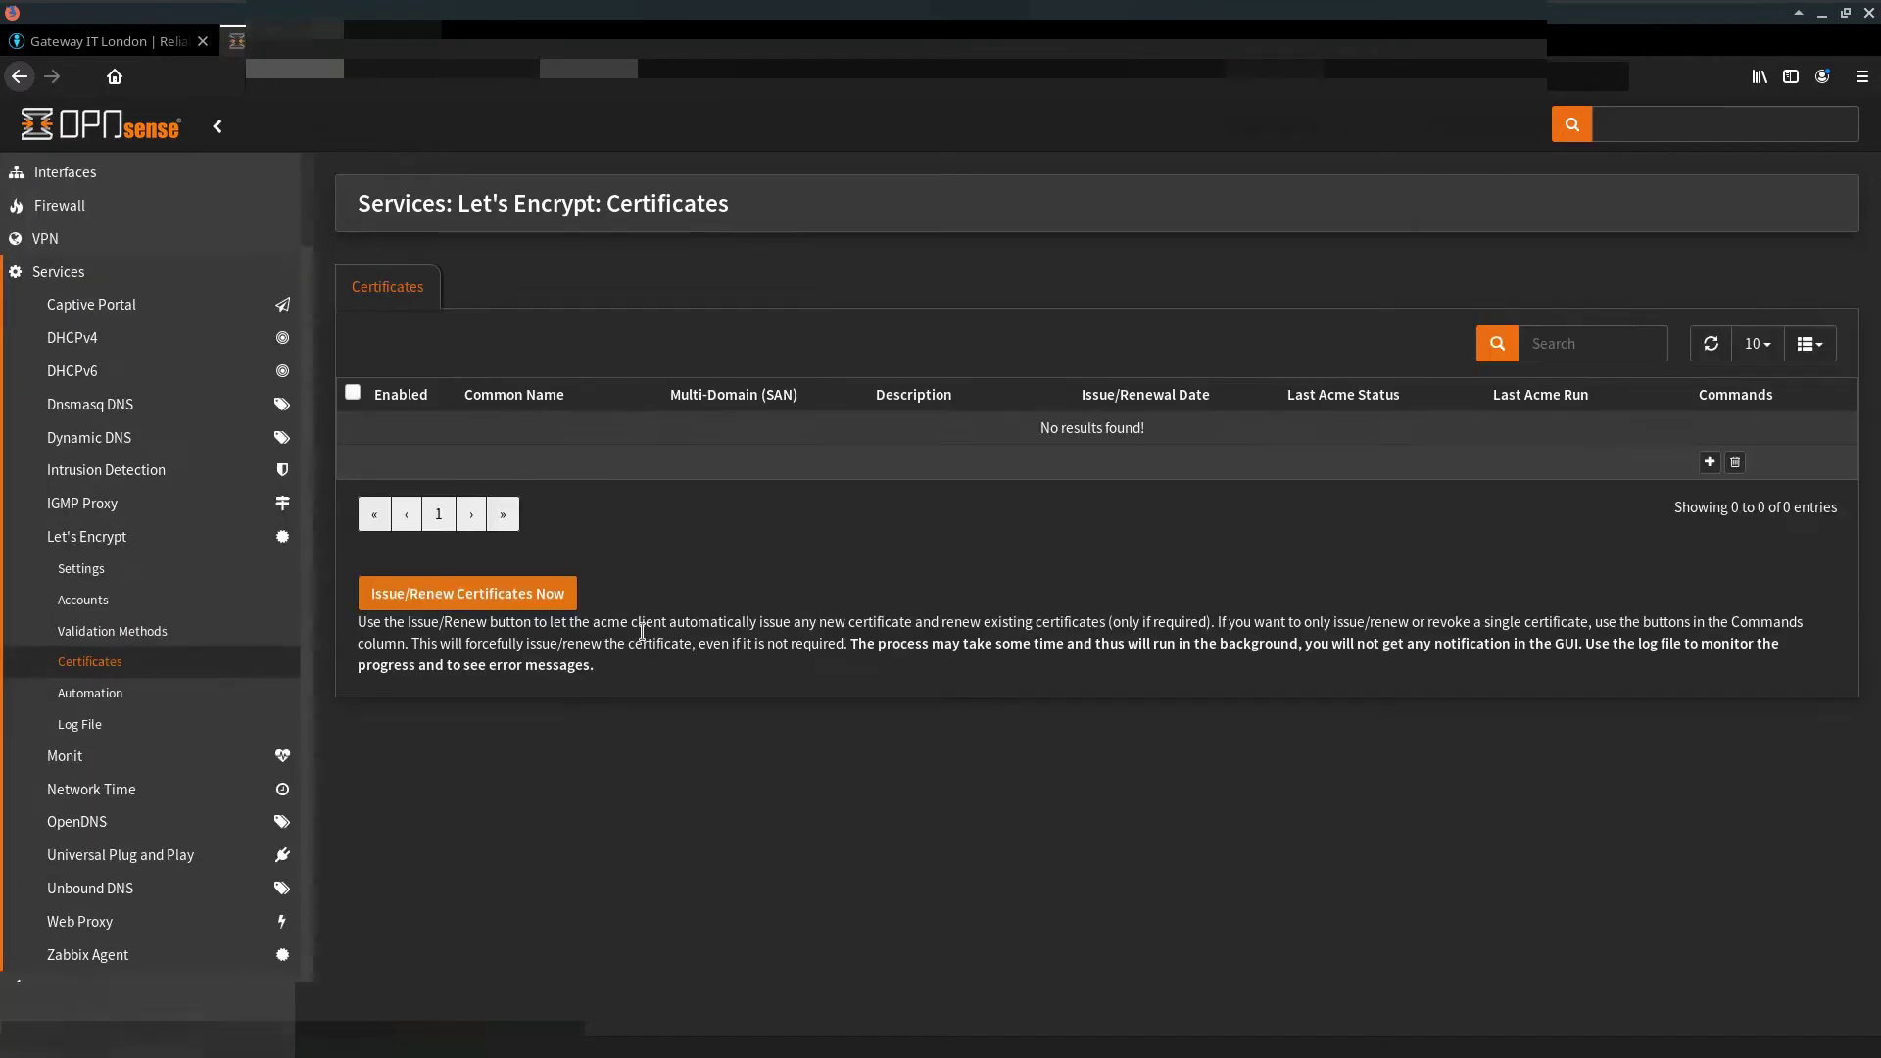
Step: Add a certificate with the firewall's domain as Common Name, leaving description and alt names blank
left_click(1709, 462)
left_click(784, 327)
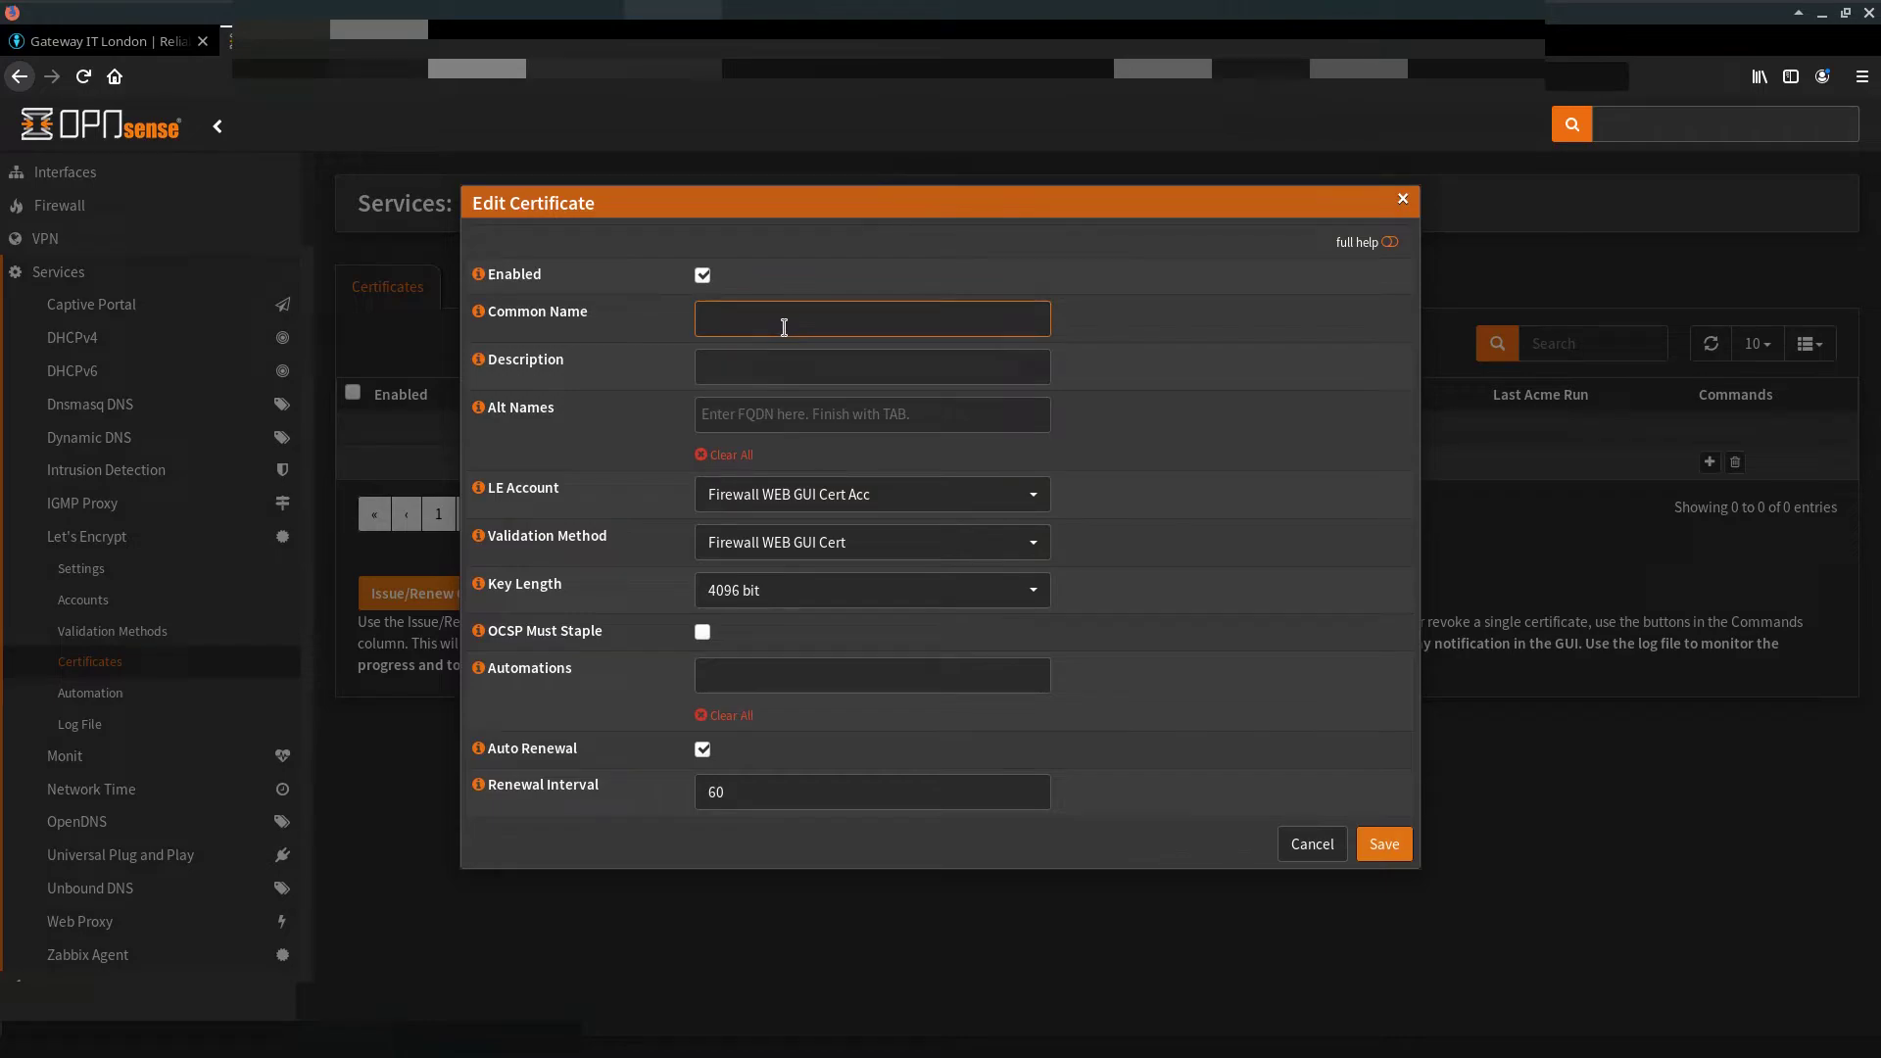
key("ctrl+v")
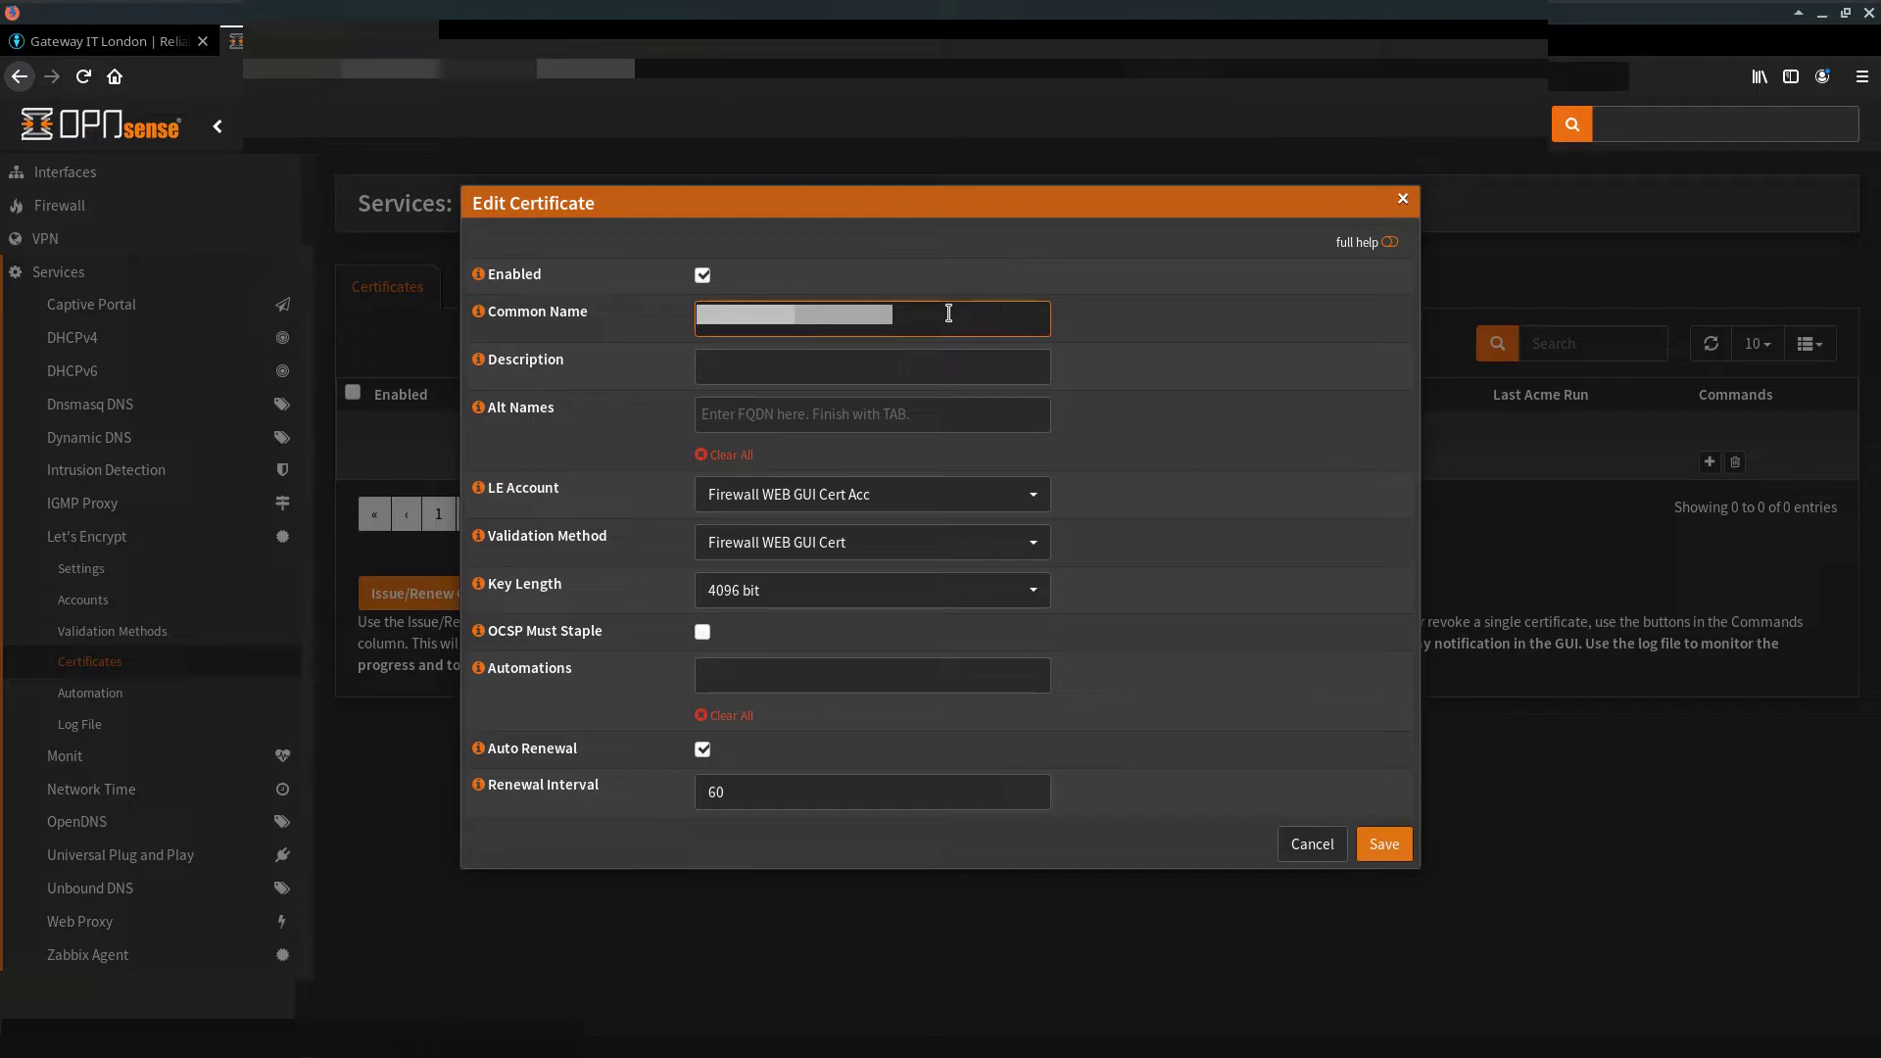
left_click(930, 373)
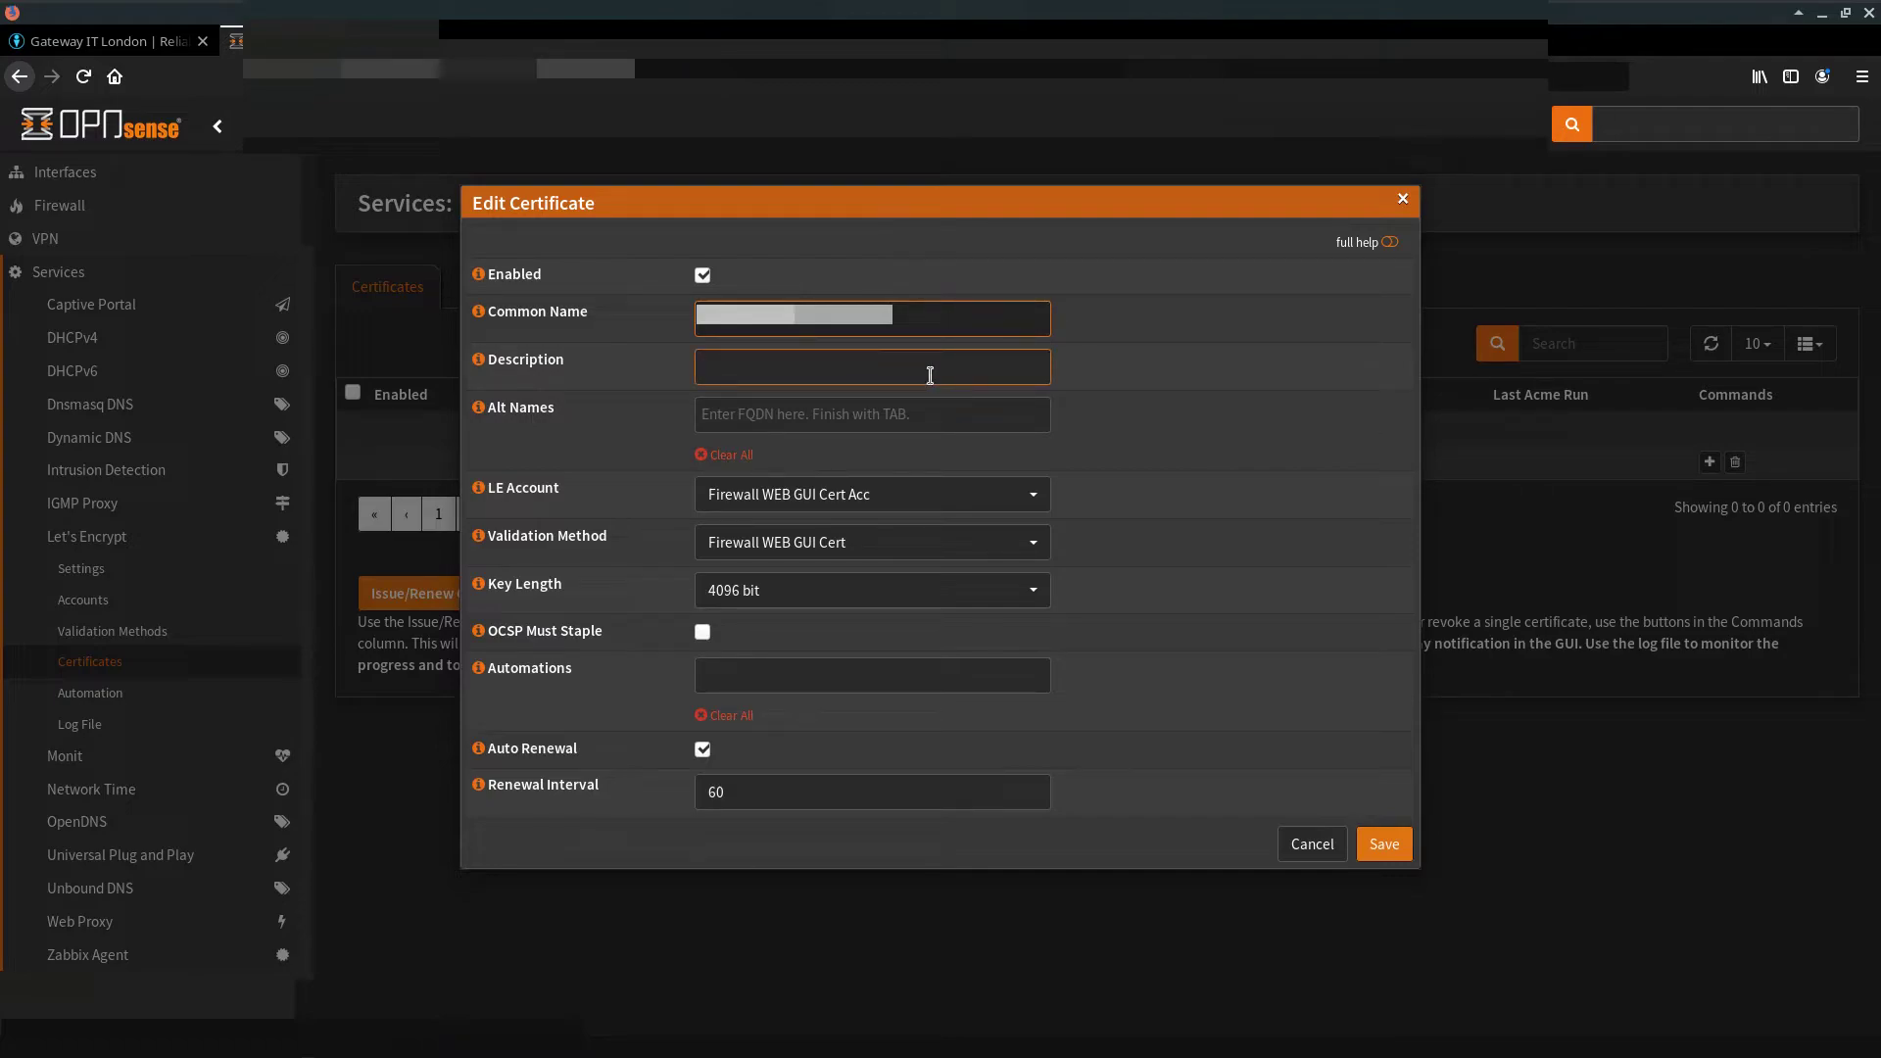
left_click(916, 419)
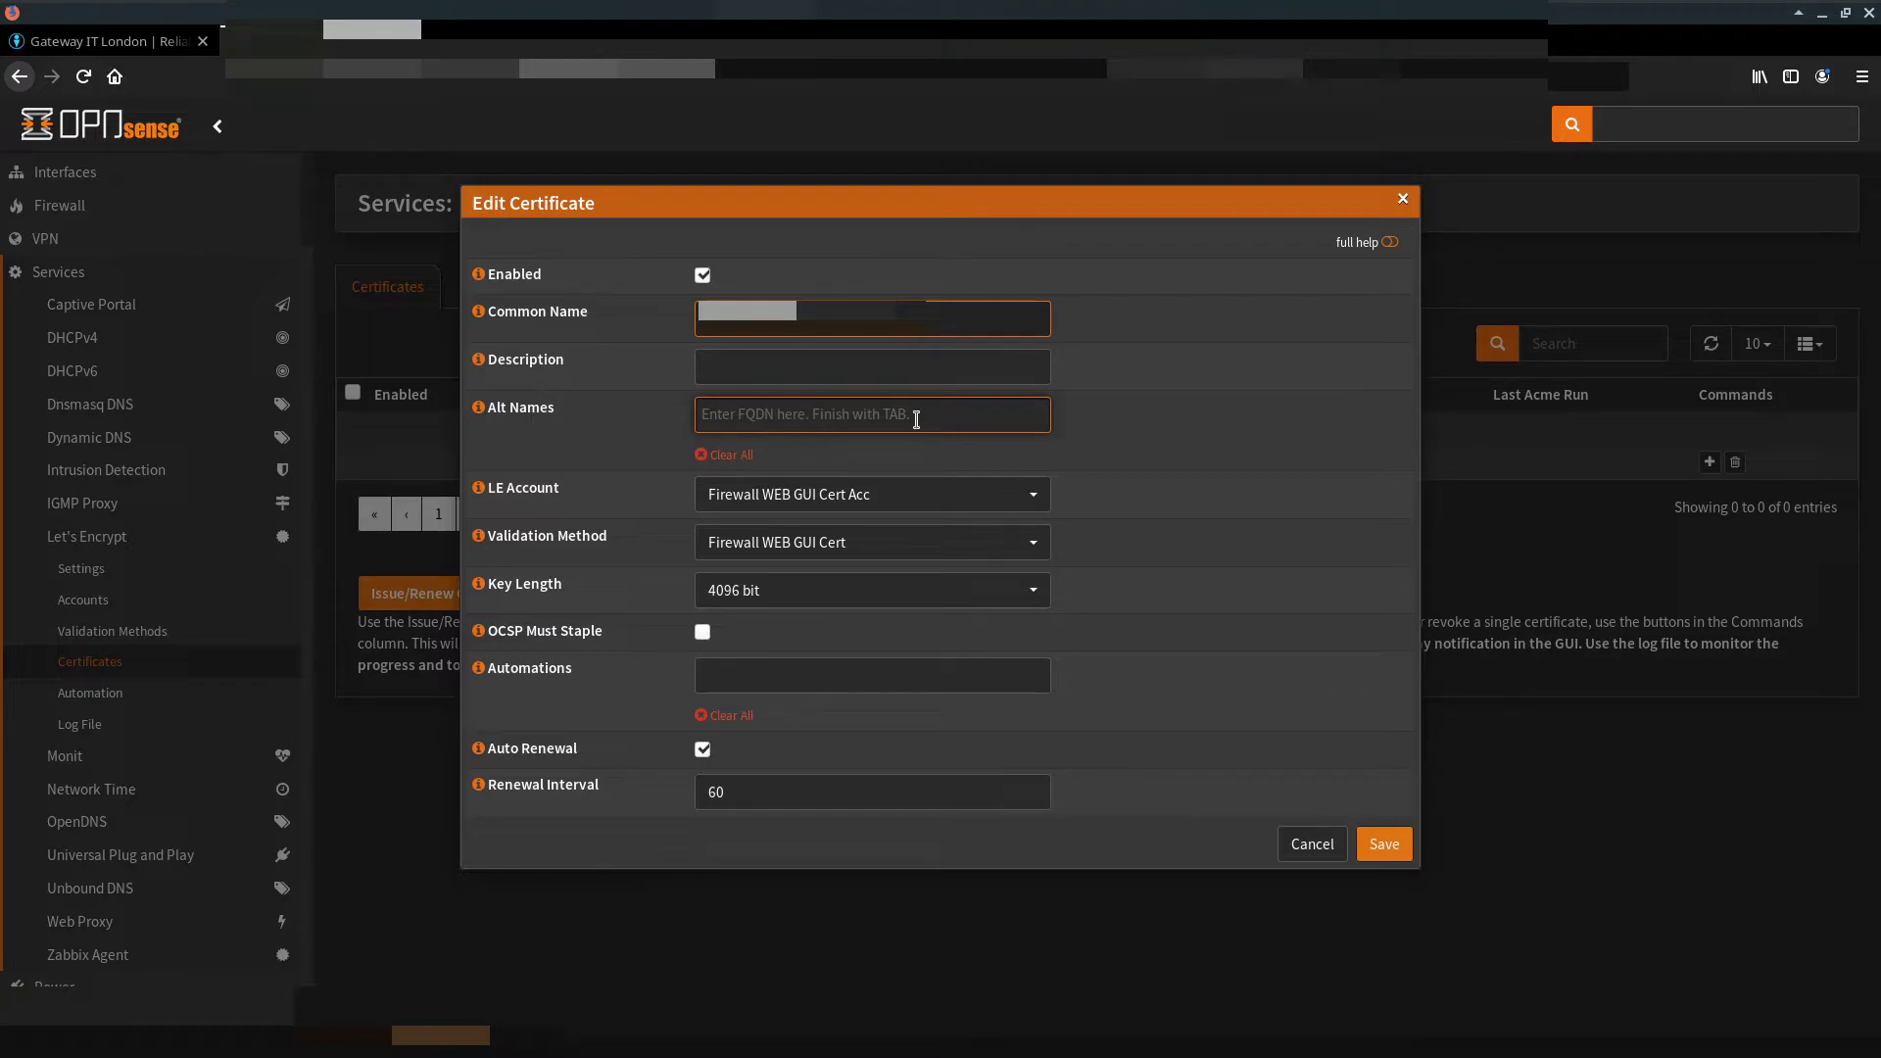
left_click(1161, 627)
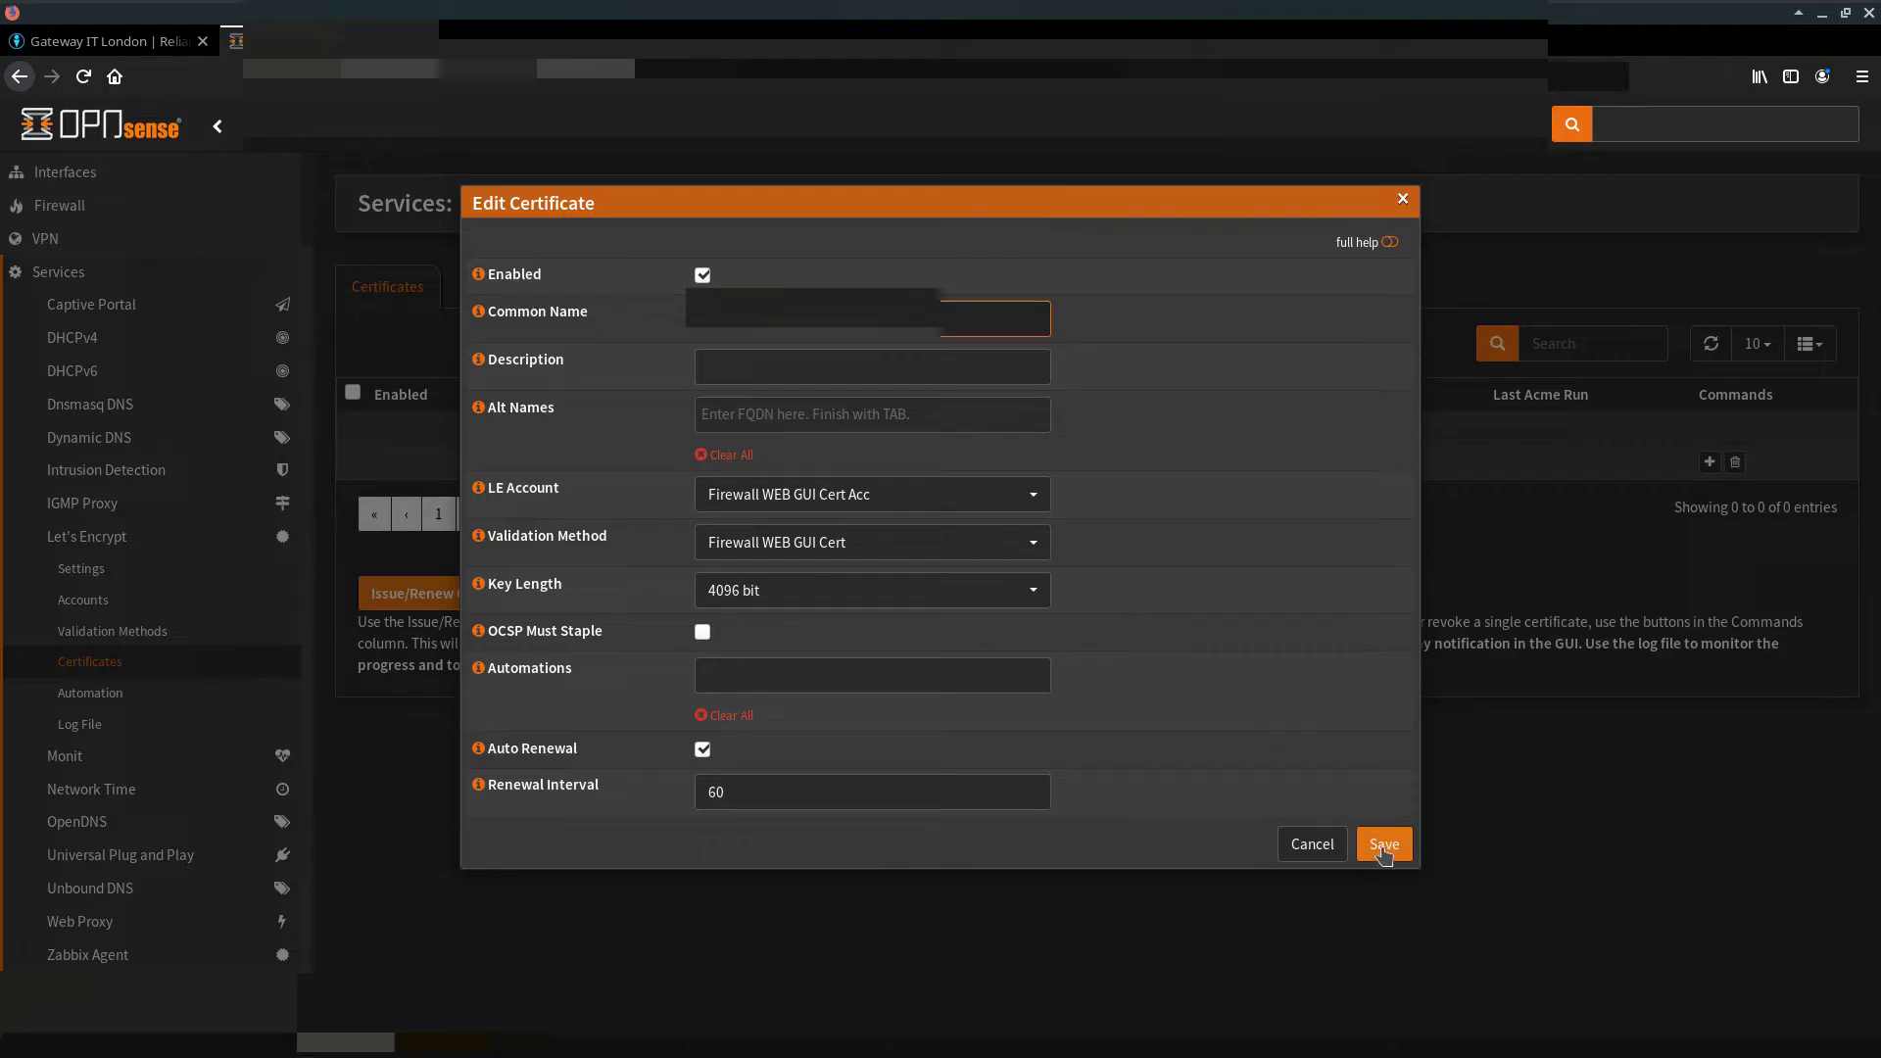
left_click(1382, 843)
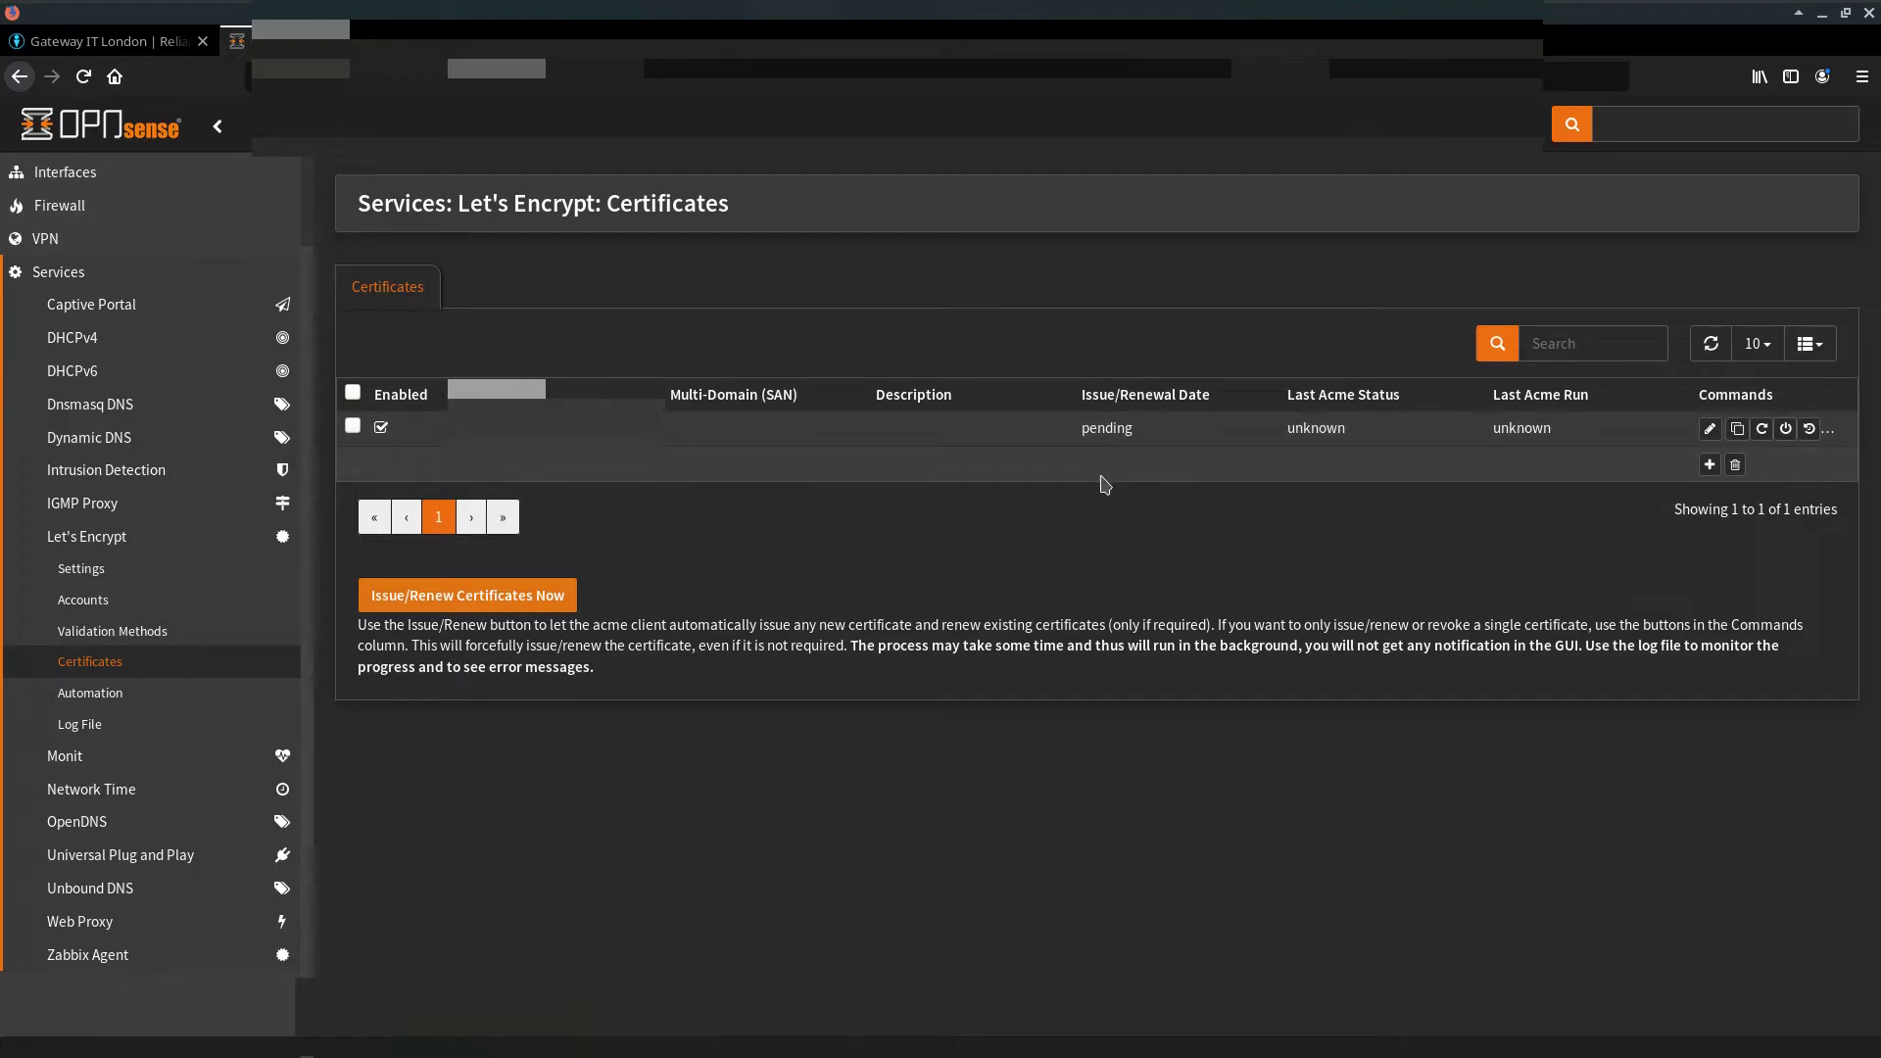
Step: Issue the selected certificate, refresh until its ACME status reads OK, then check connection security
left_click(212, 570)
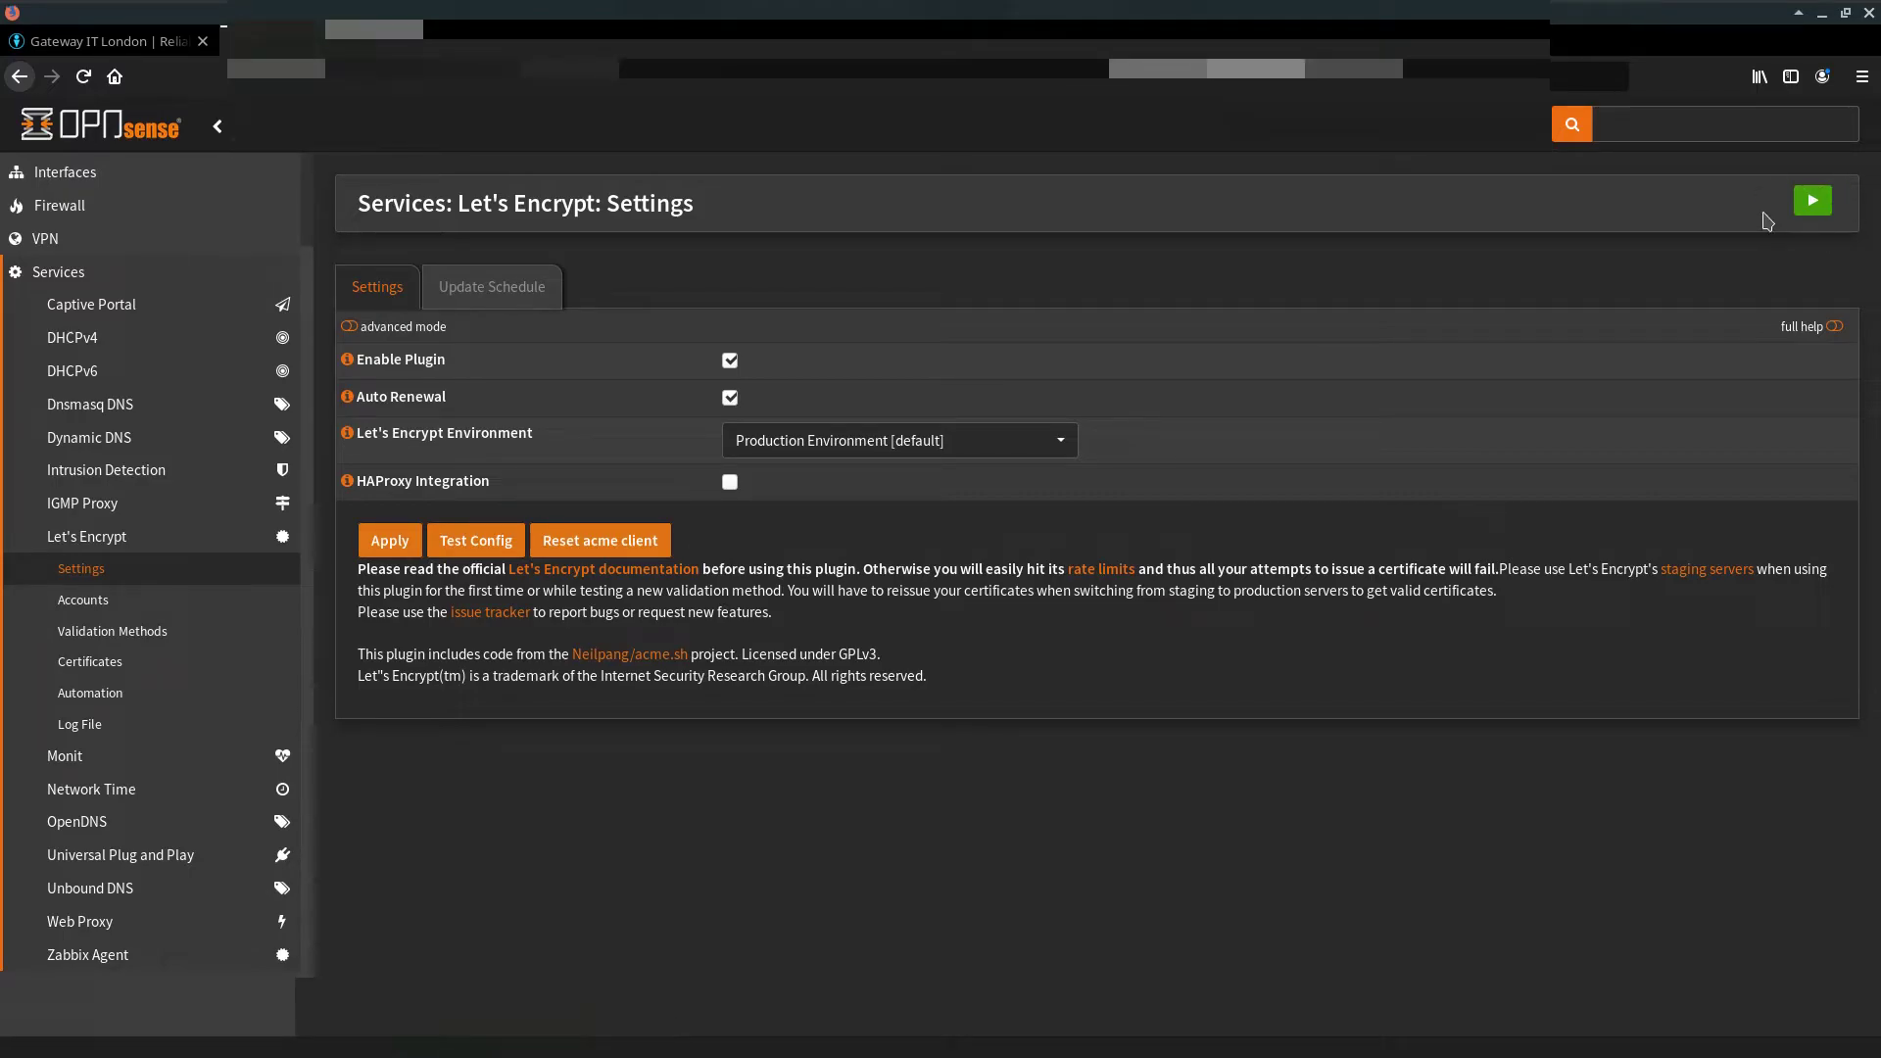
left_click(140, 668)
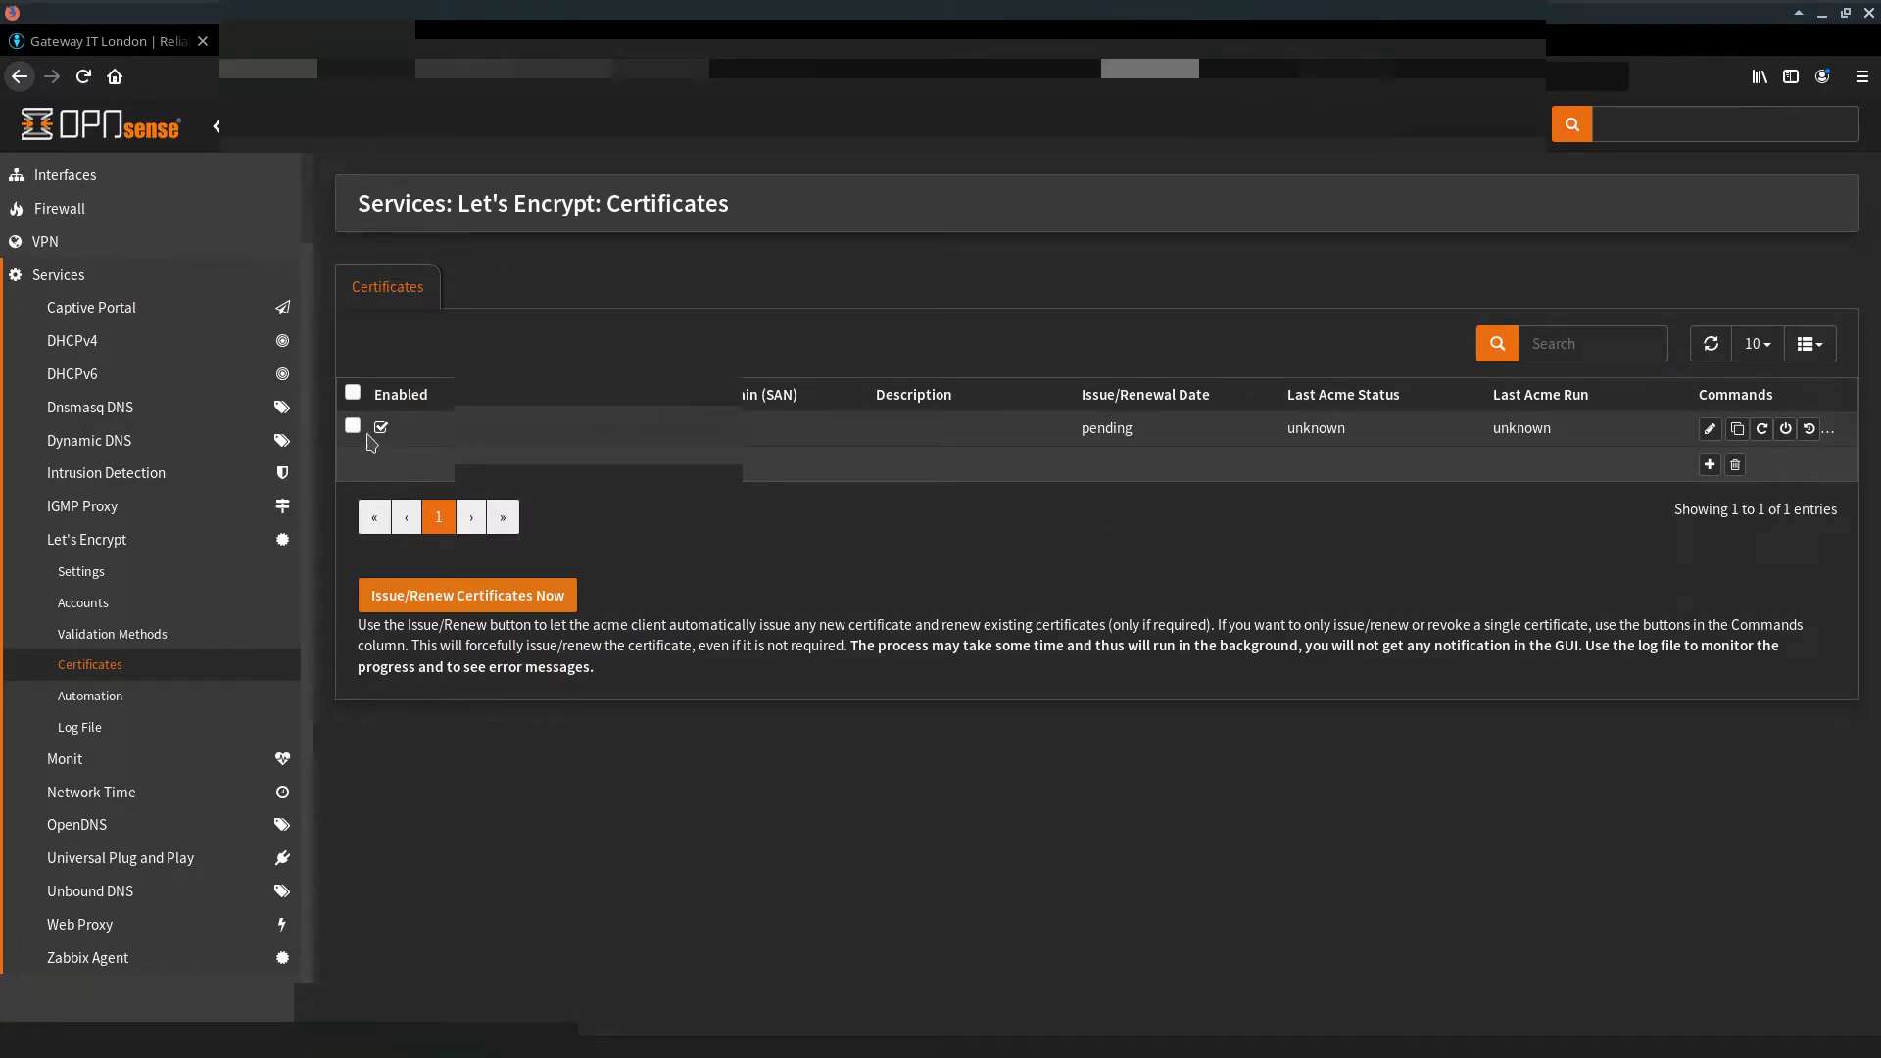
left_click(354, 428)
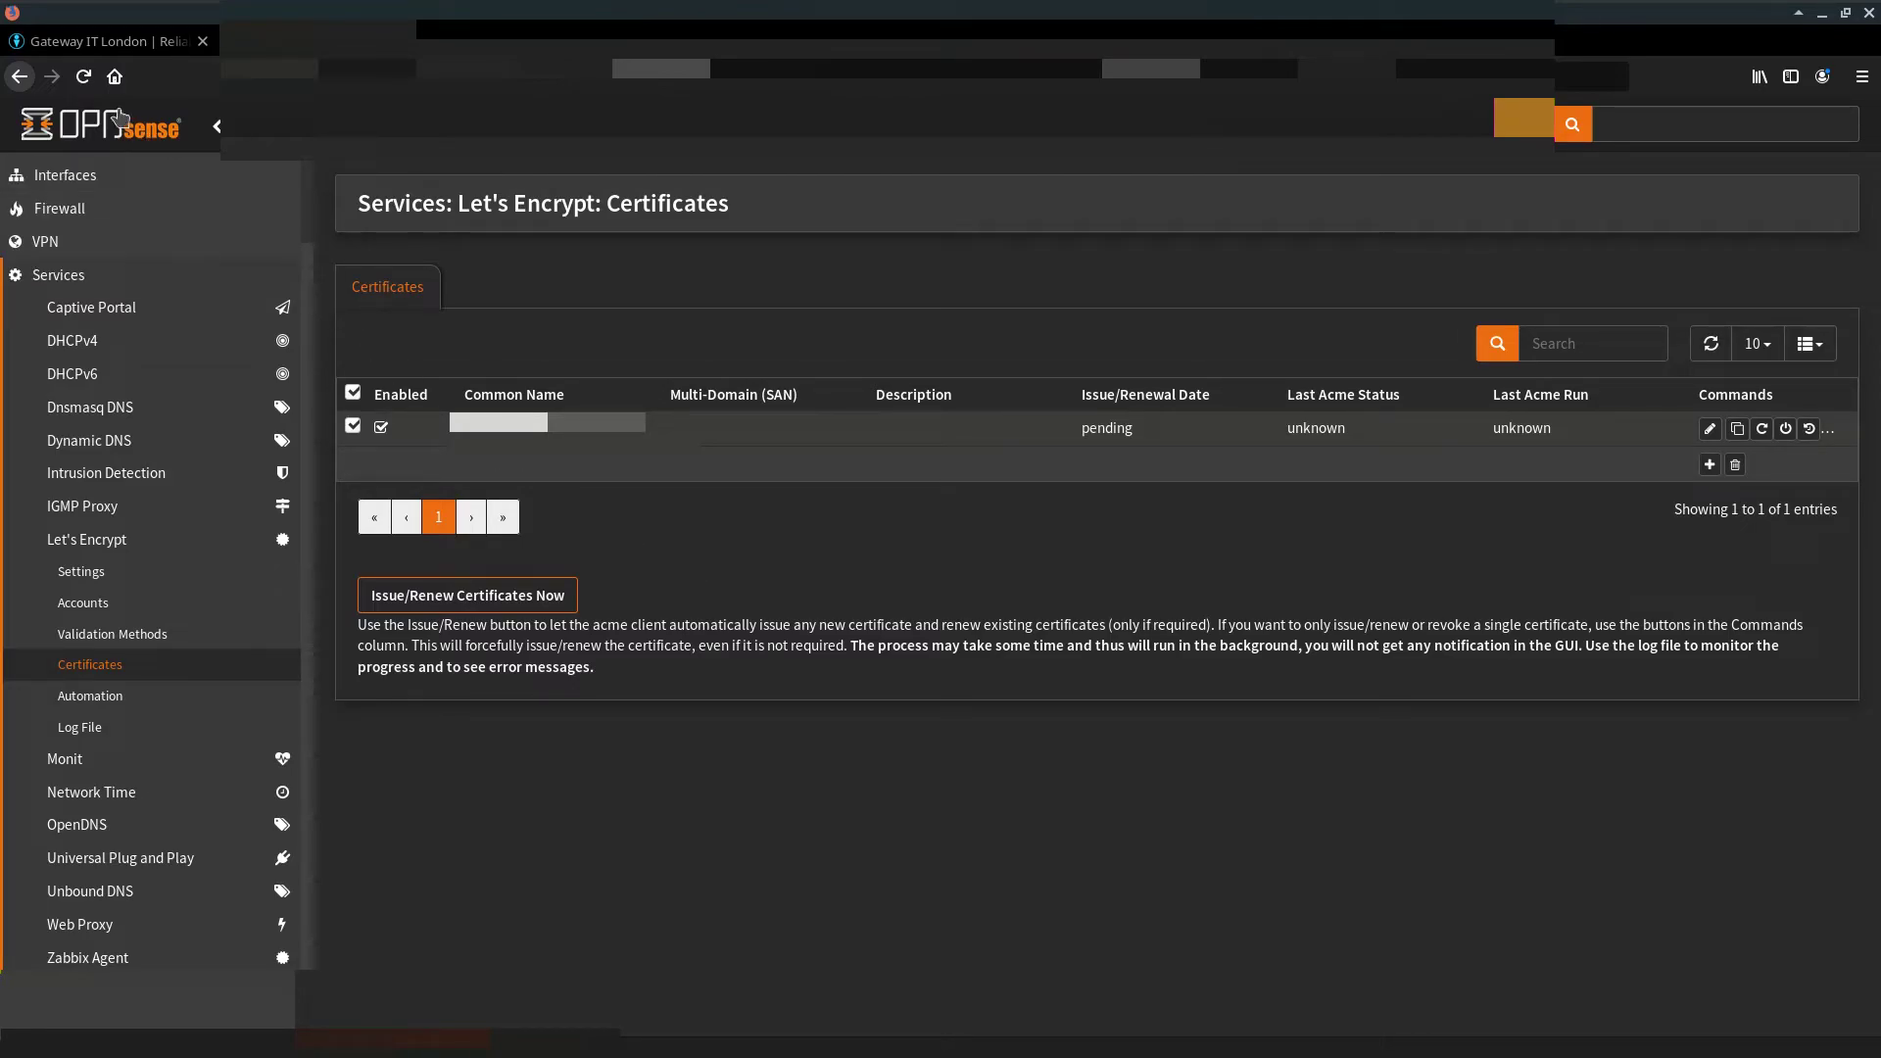
key("F5")
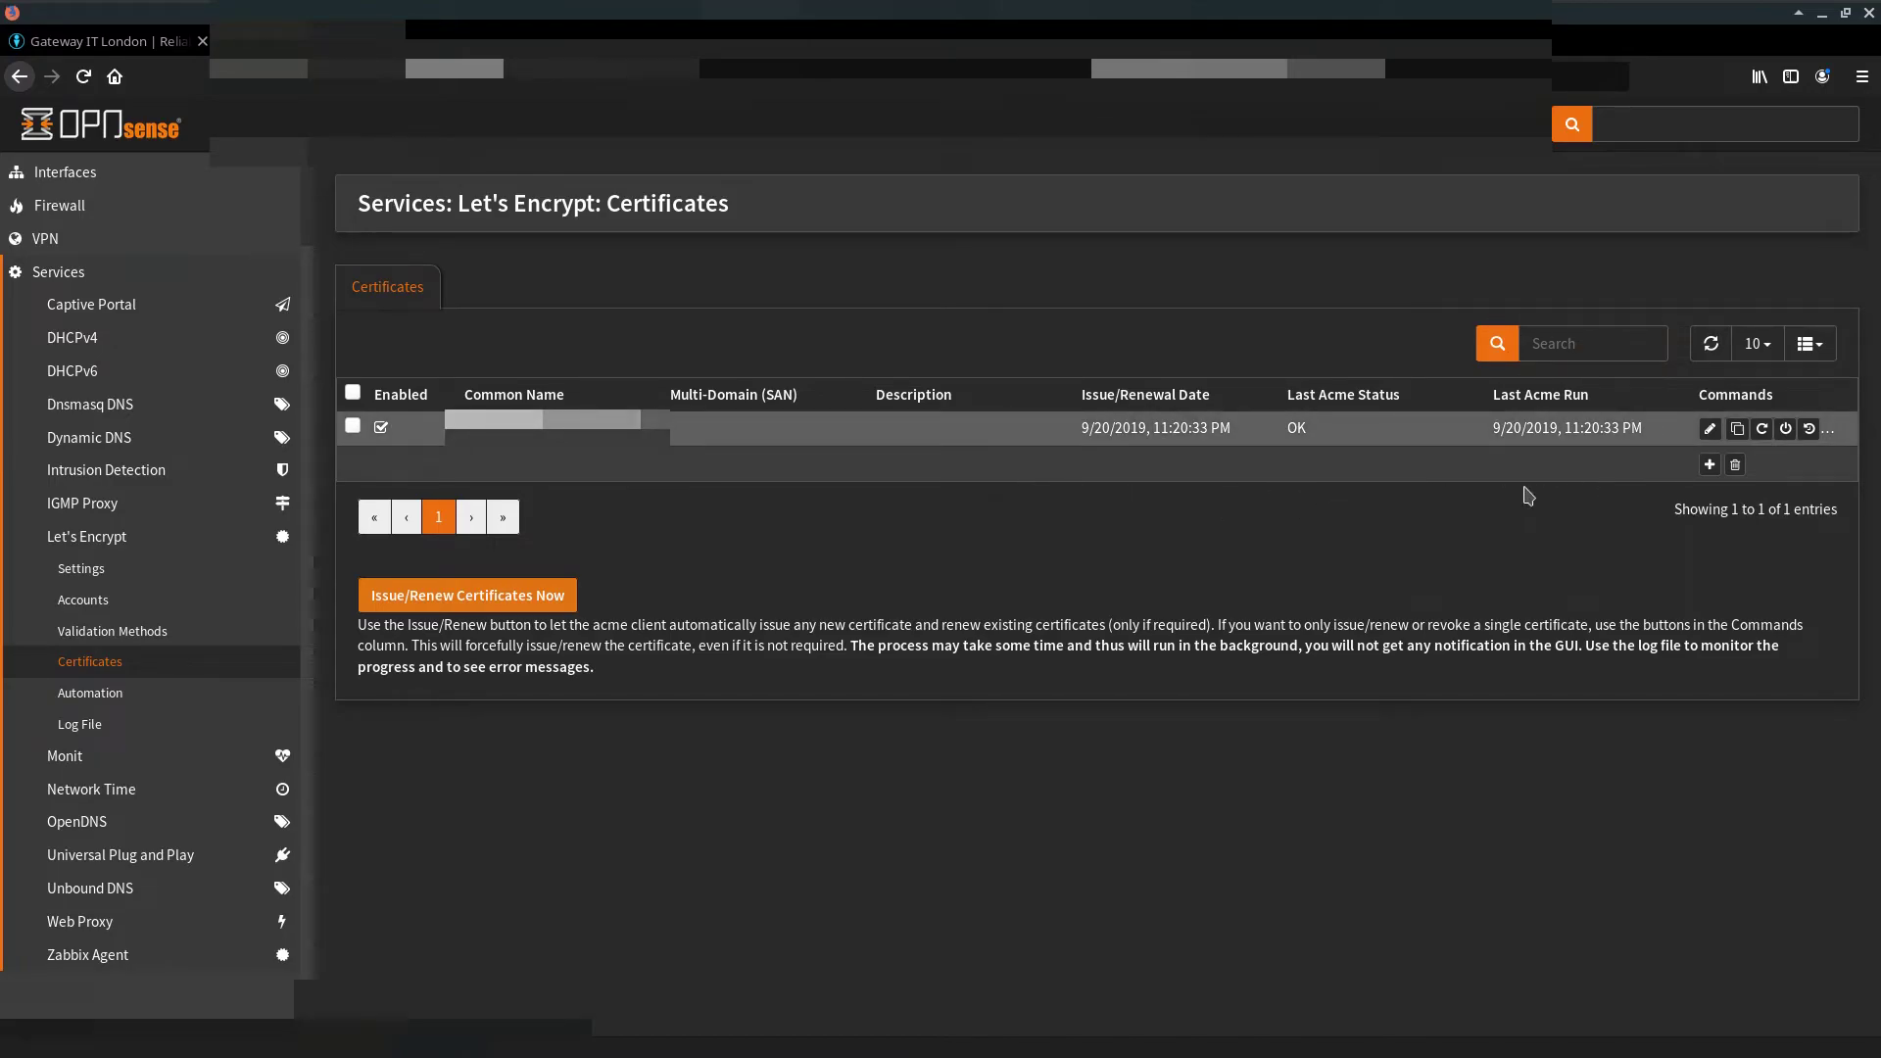
left_click(277, 78)
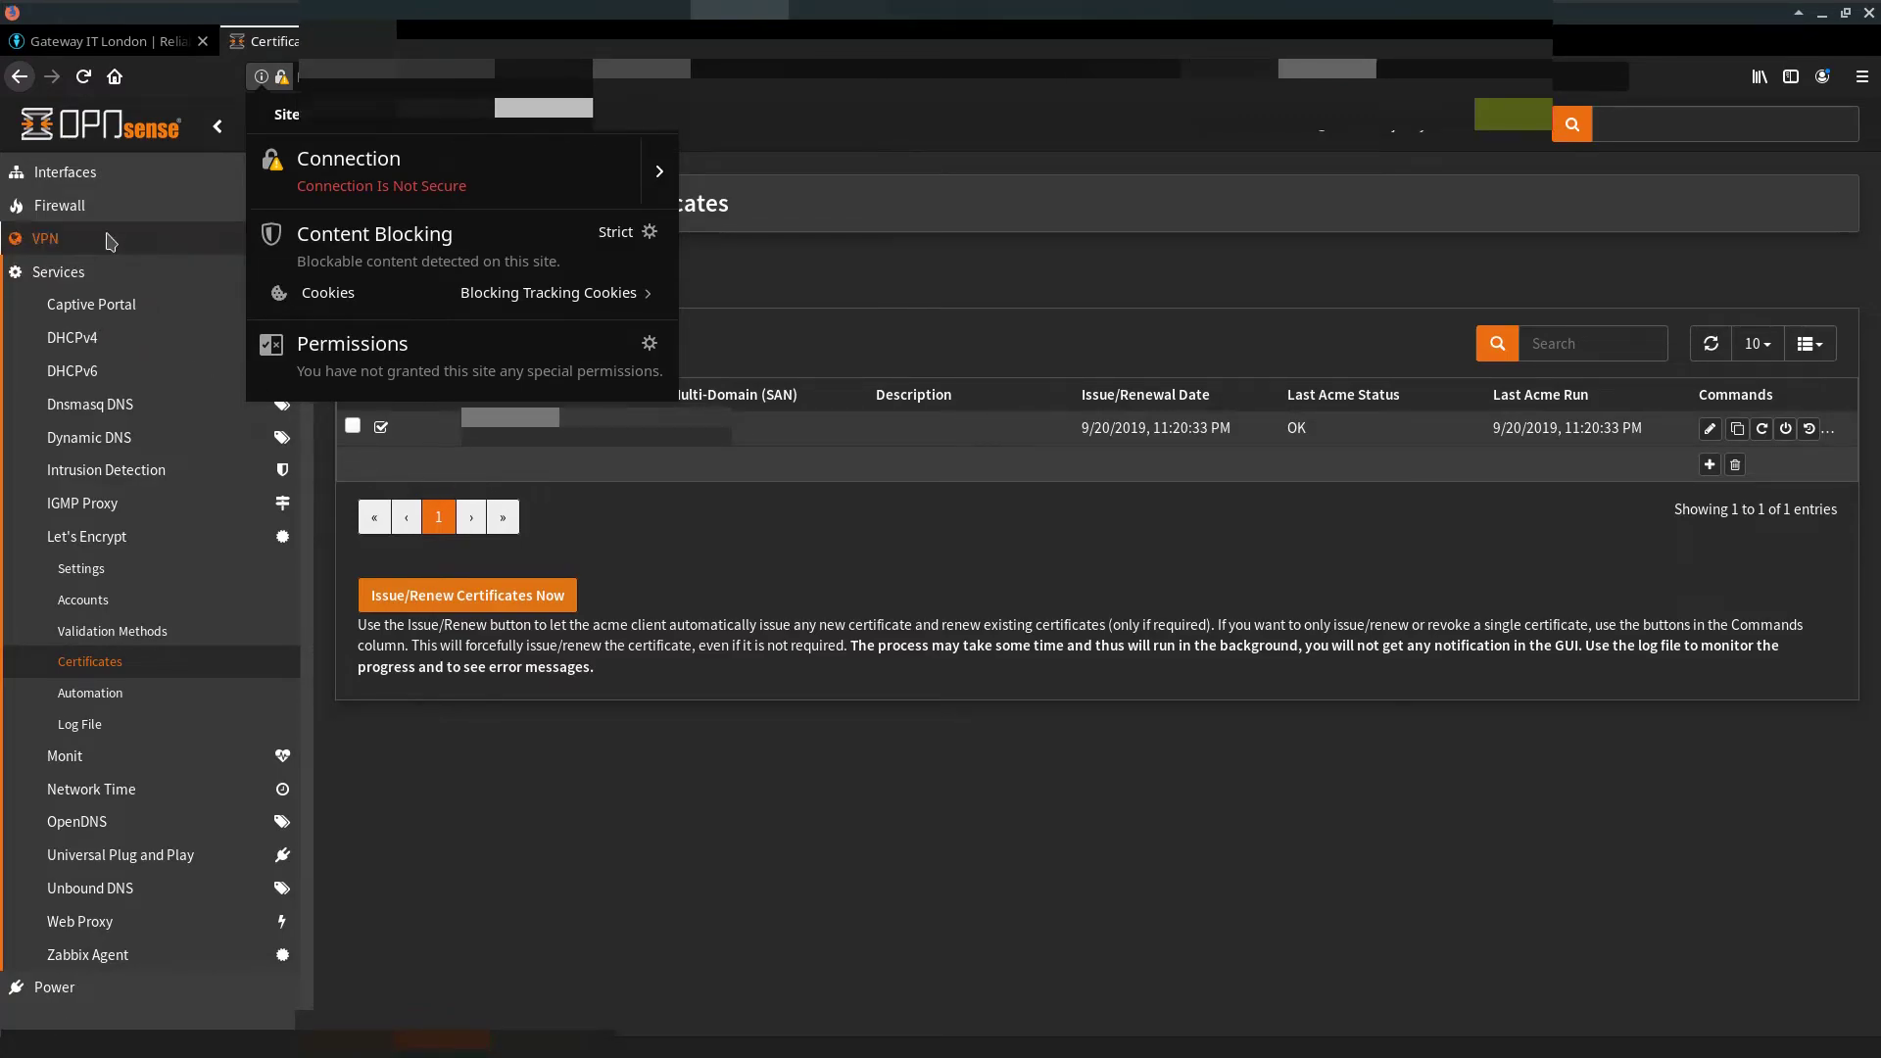
Step: Set the web GUI SSL certificate to 'Web GUI SSL certificate (Let's Encrypt)' under Administration
left_click(117, 238)
left_click(125, 238)
left_click(171, 470)
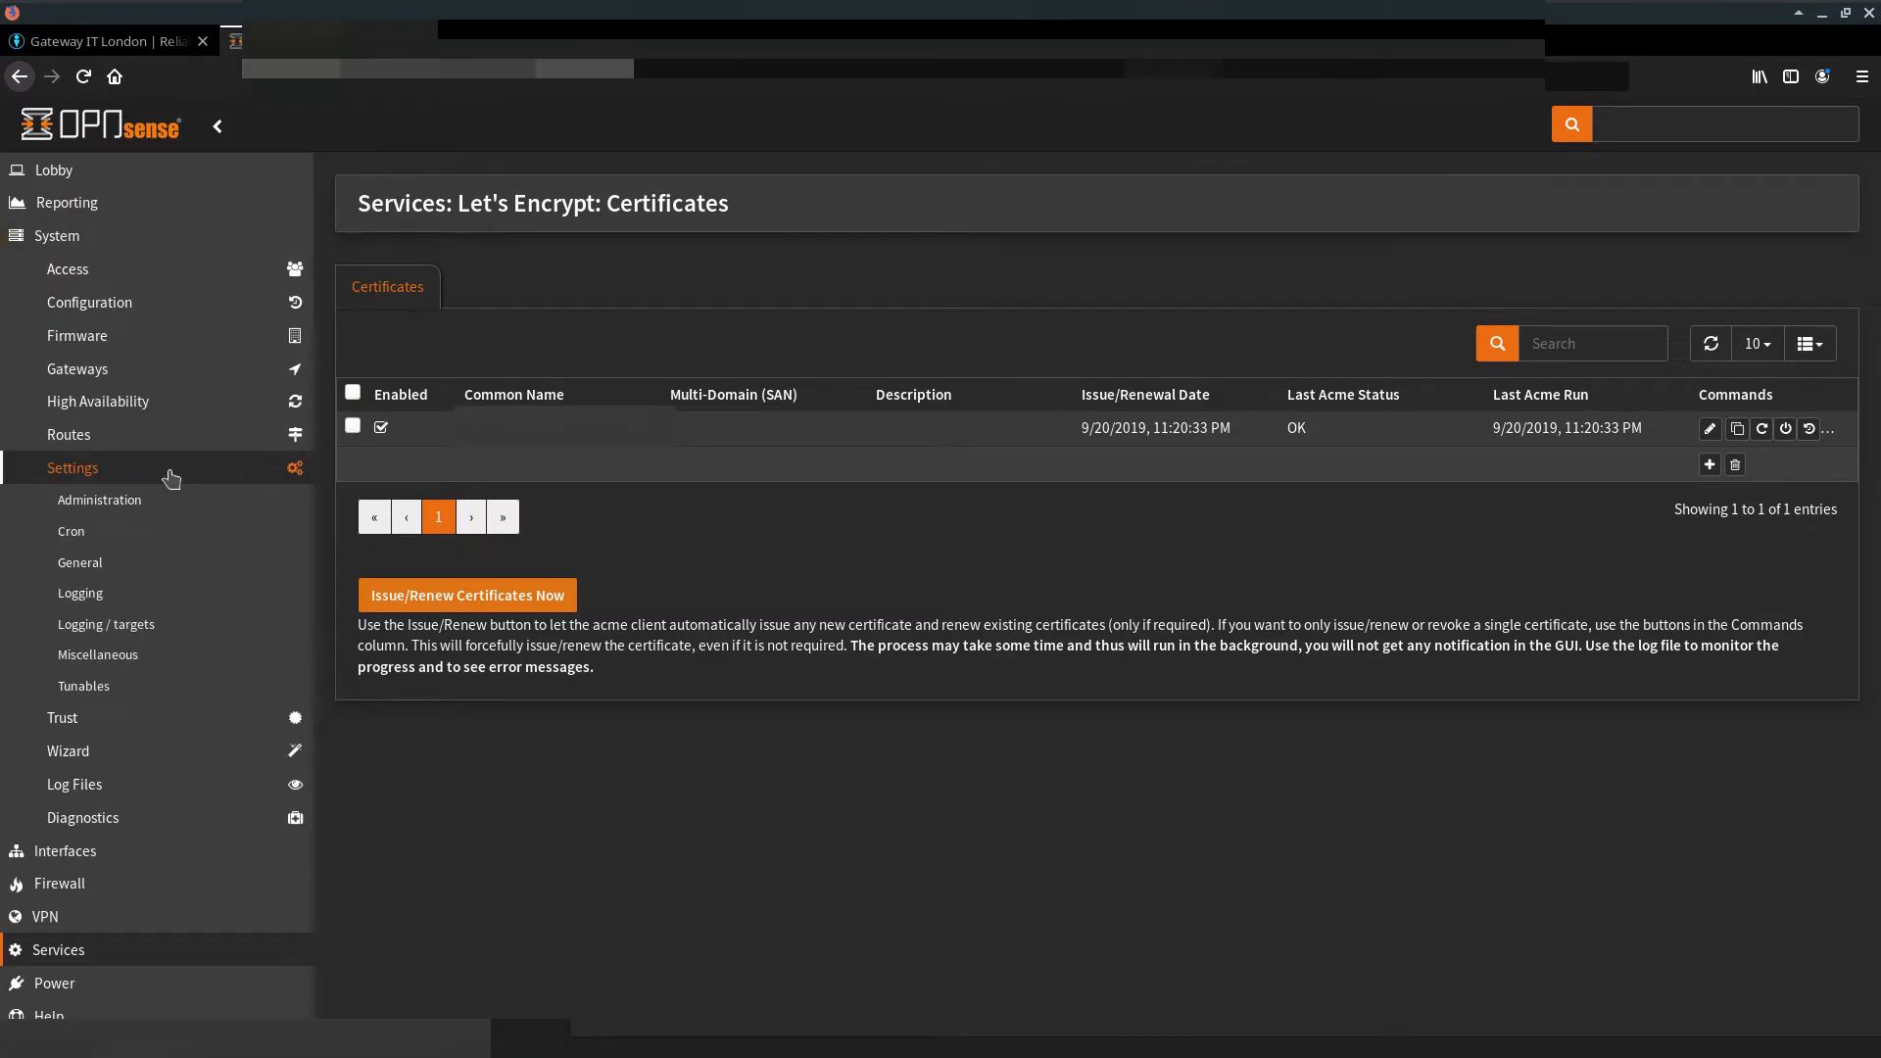
left_click(171, 502)
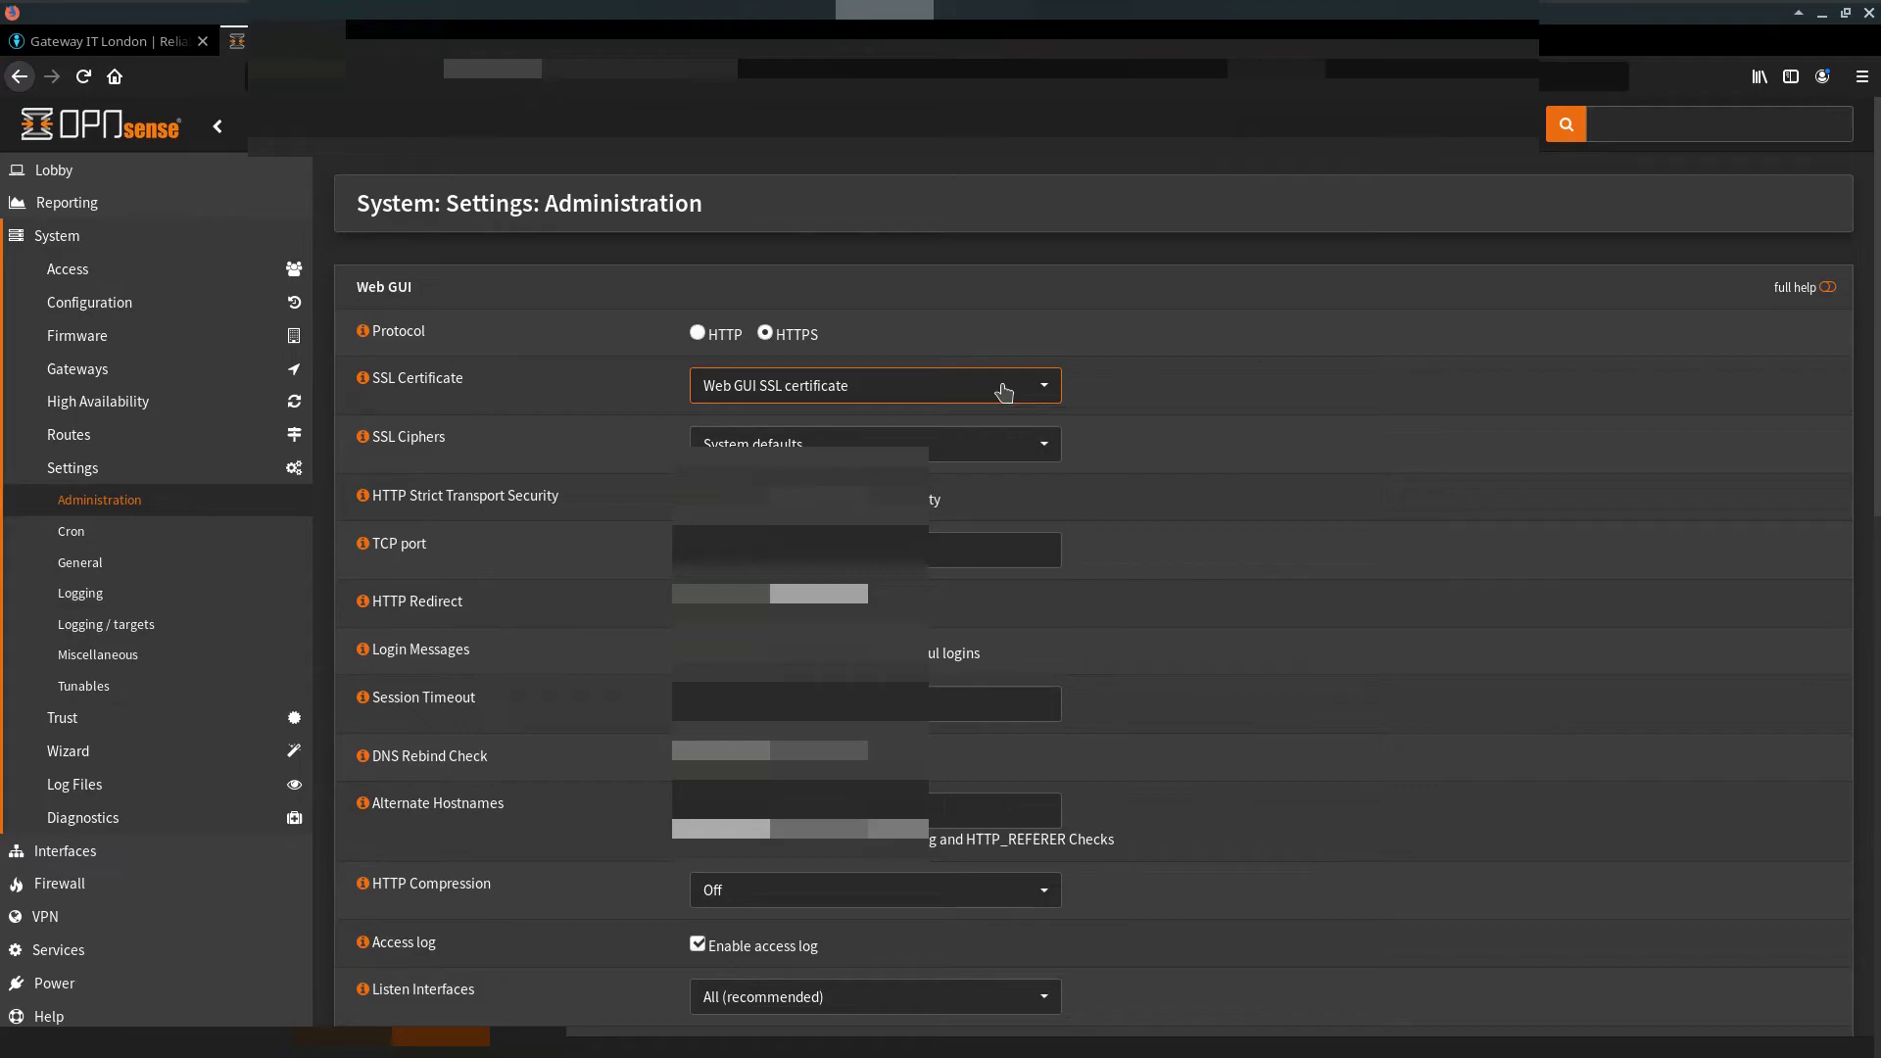
left_click(999, 387)
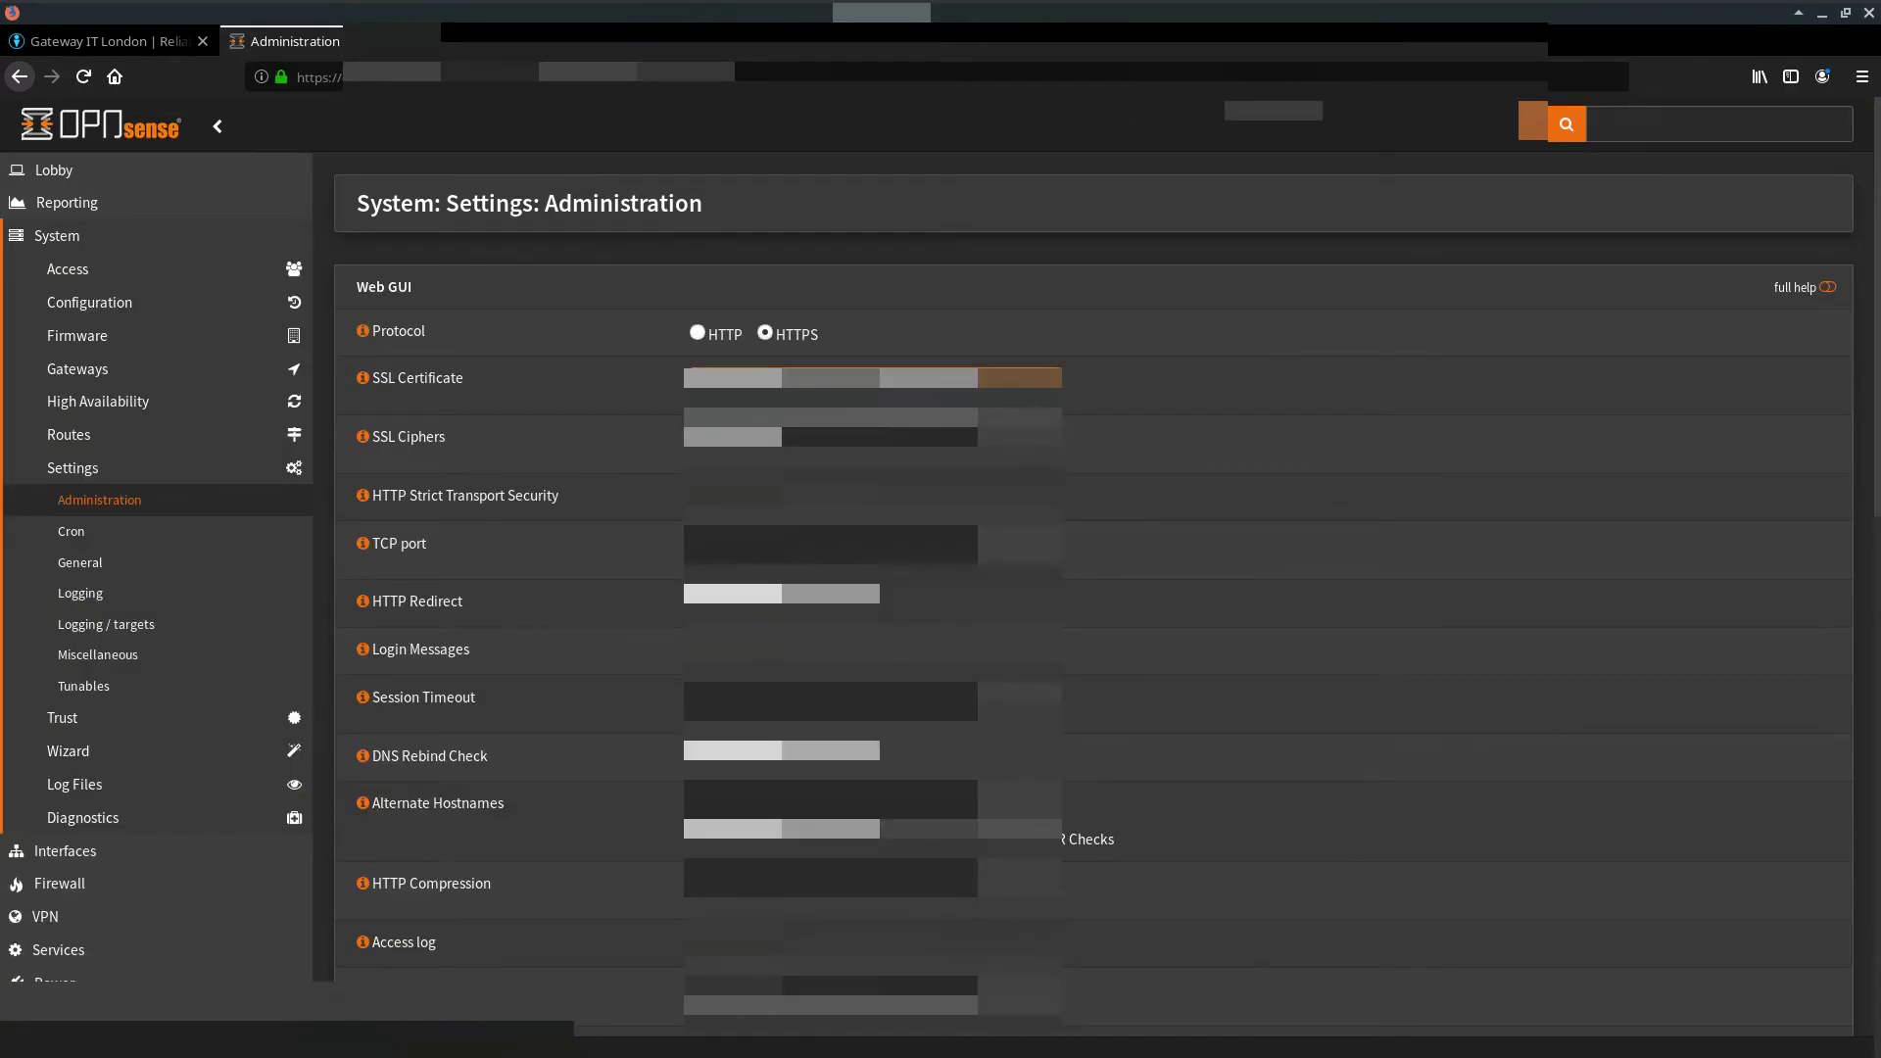
Step: View the connection details confirming the firewall page is 'Verified by: Let's Encrypt'
left_click(281, 79)
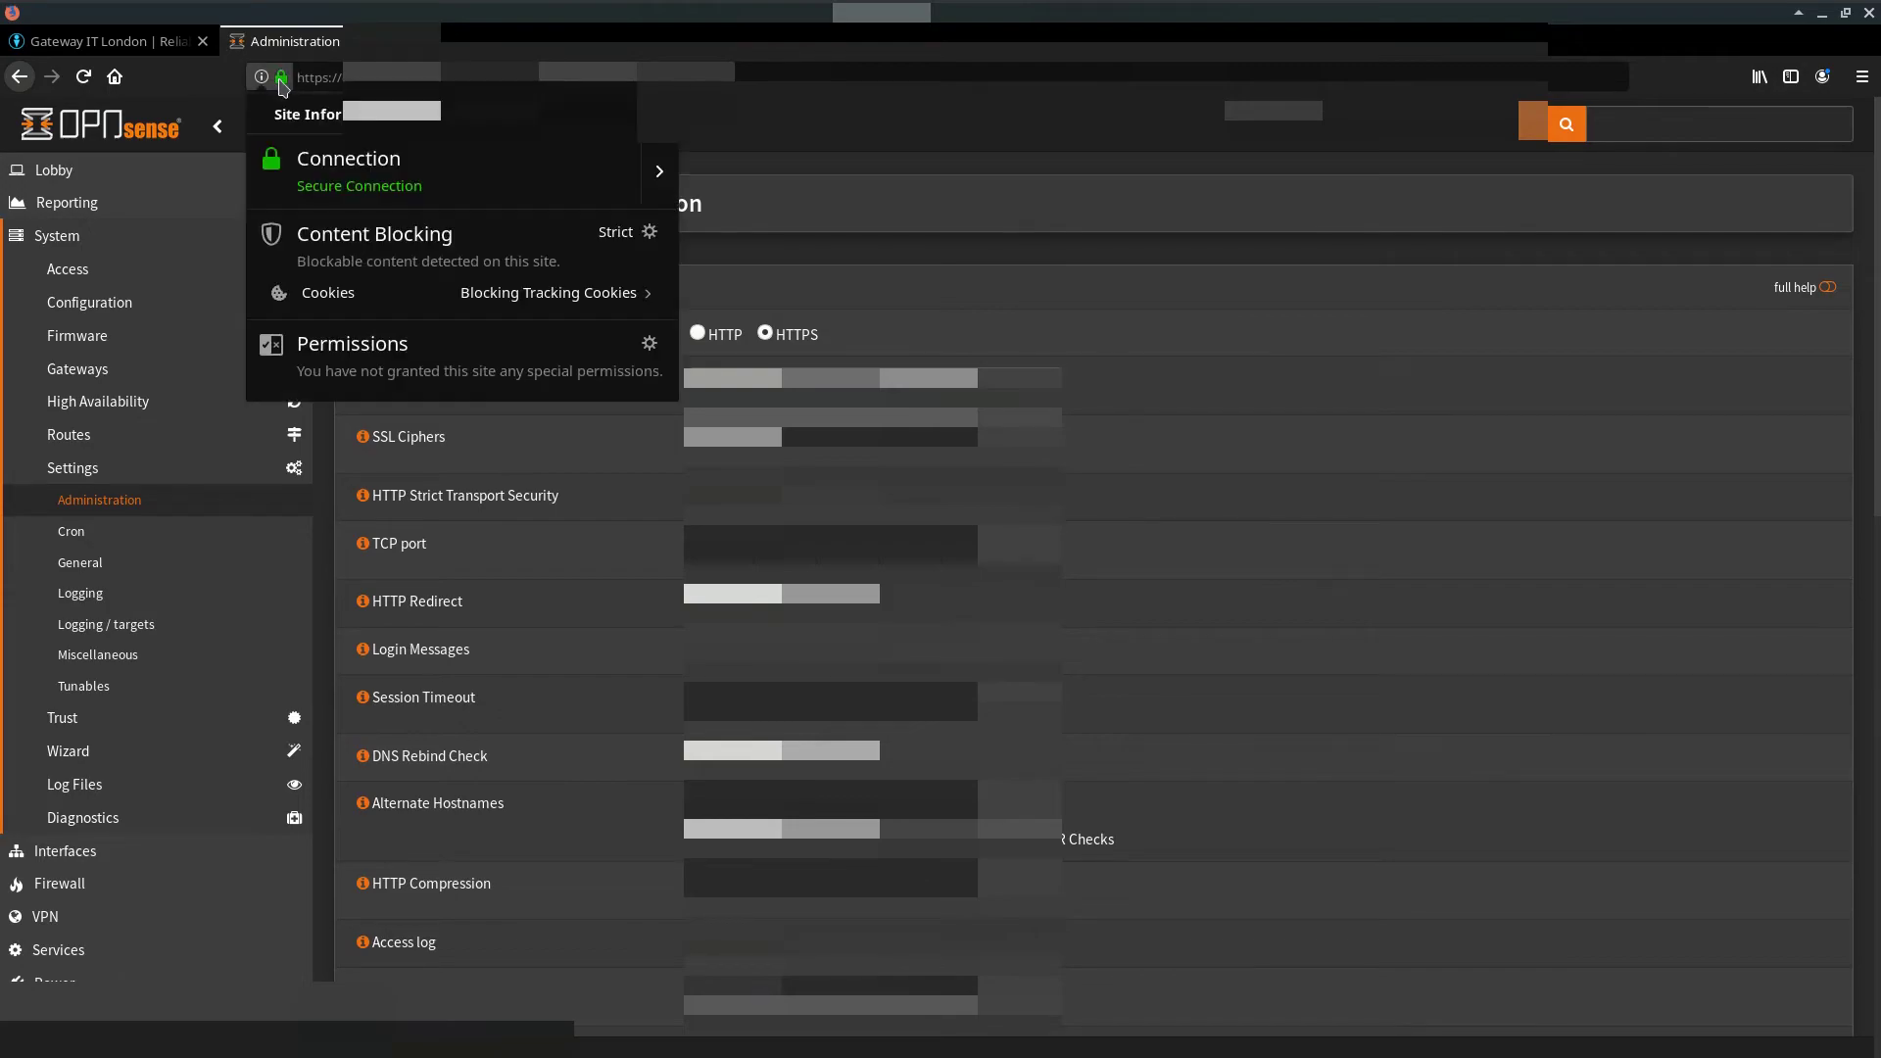
left_click(646, 173)
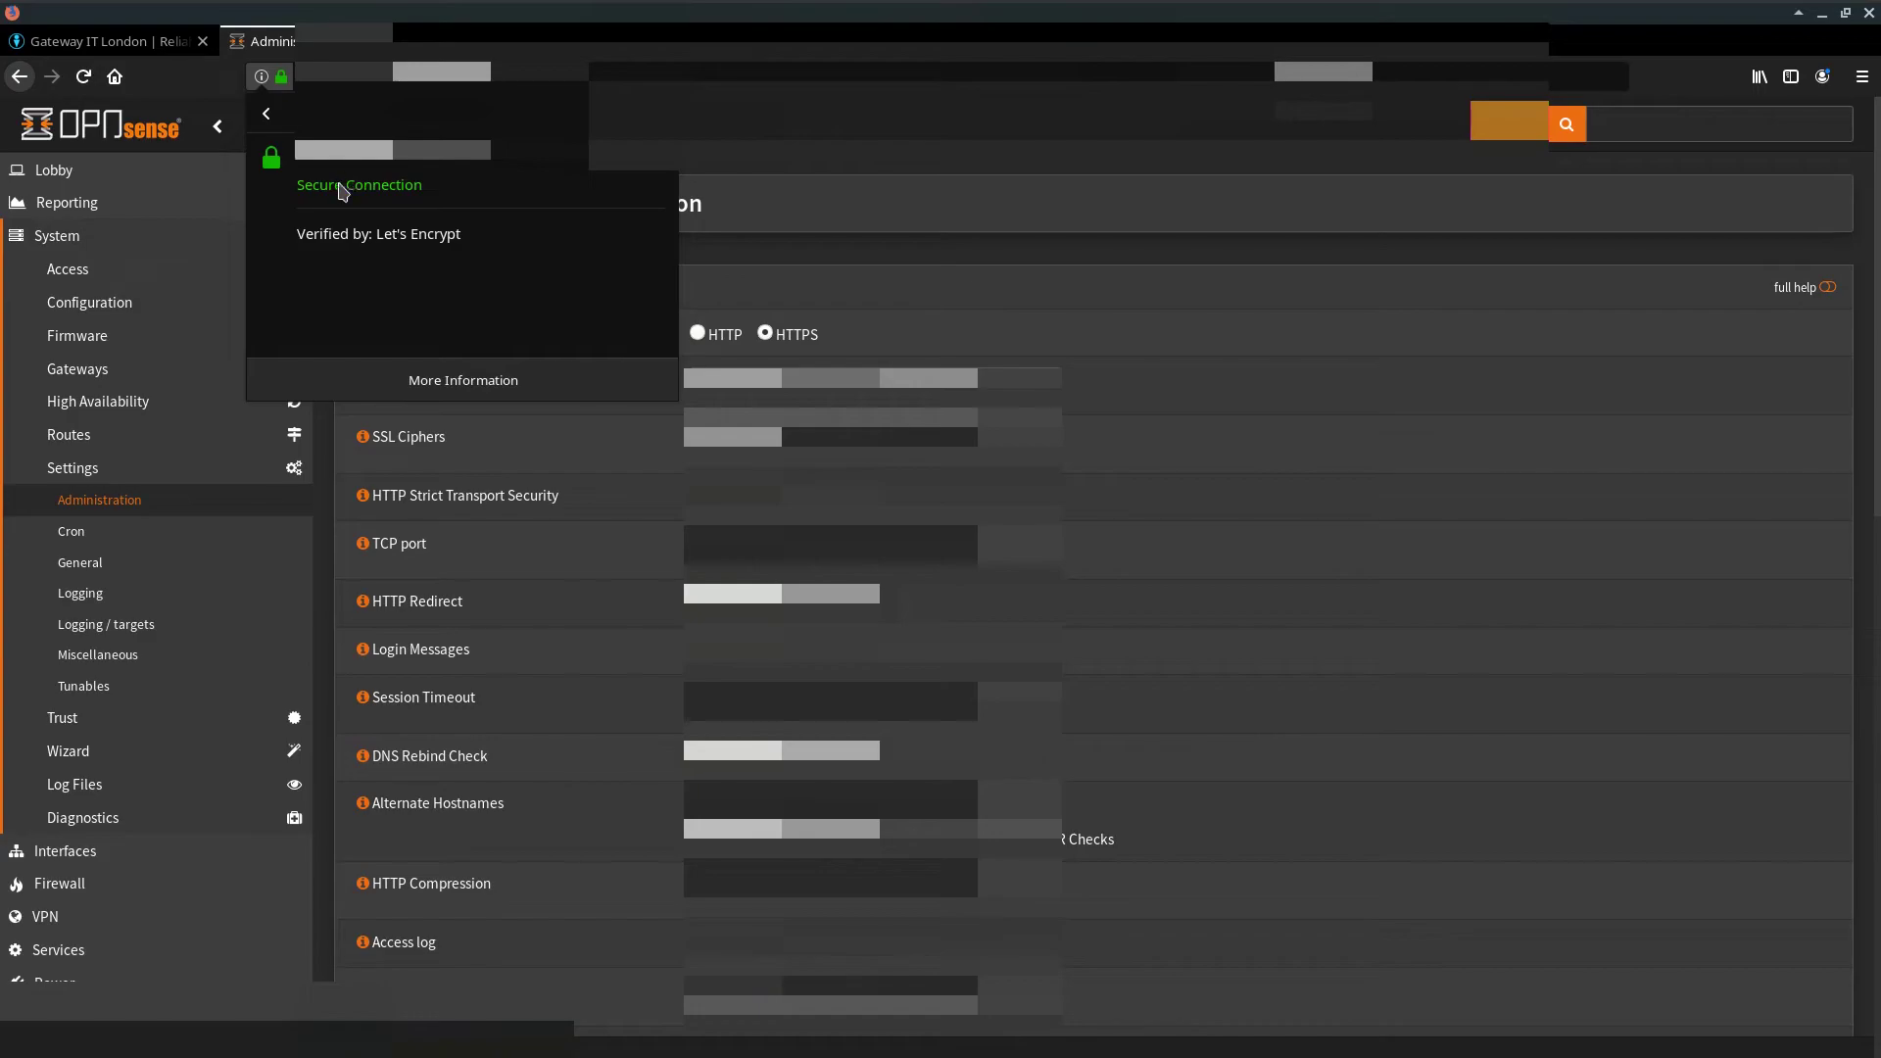